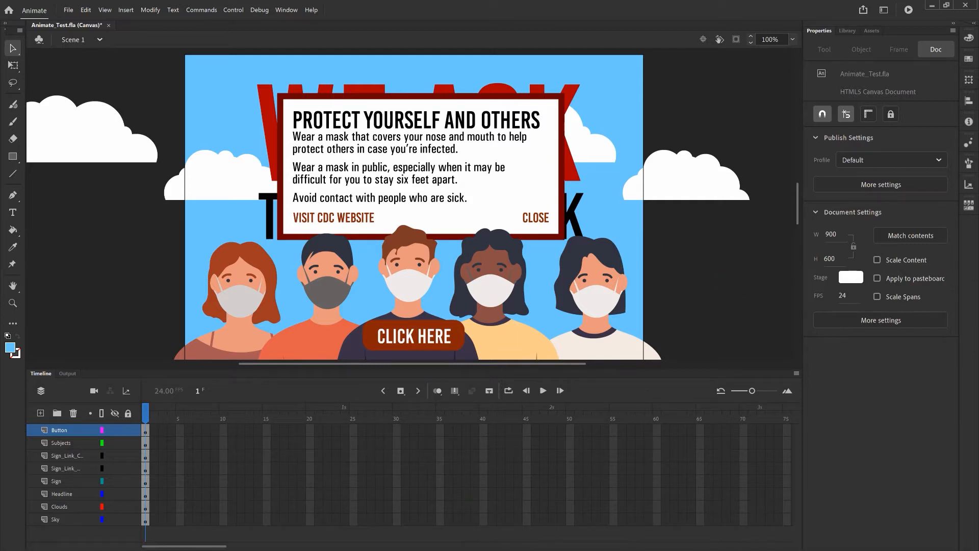
# Try to move the sign, its Close and Visit CDC Website links, and the people group 50 pixels down together.
pyautogui.click(493, 131)
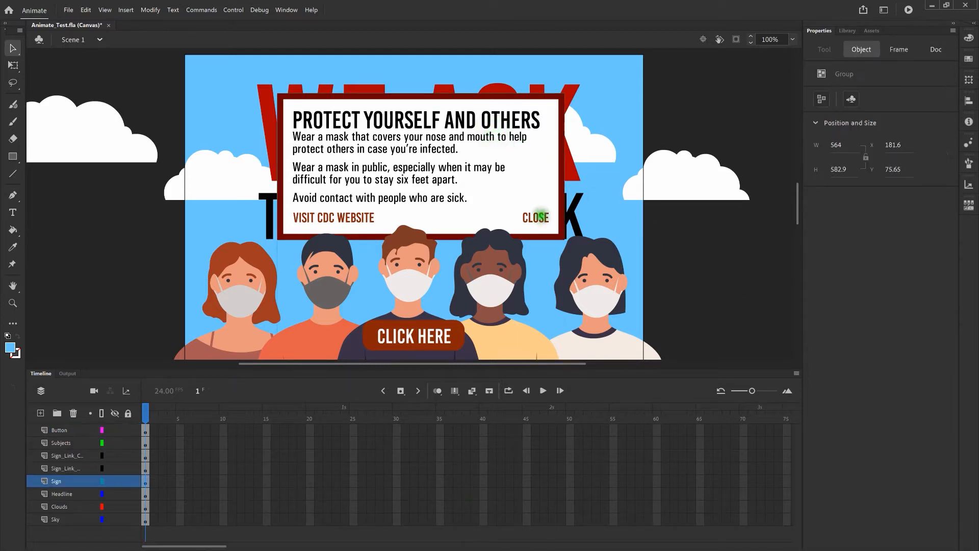
pyautogui.click(535, 217)
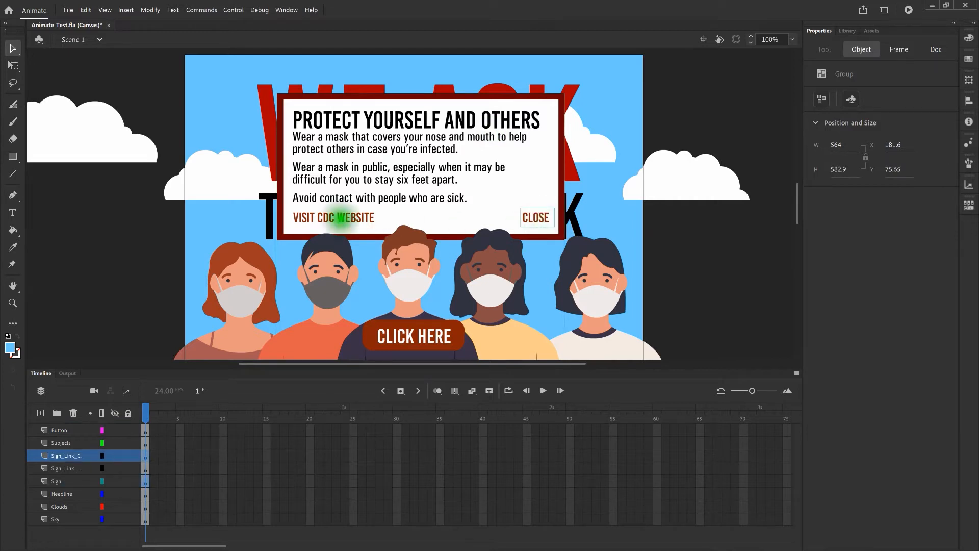
pyautogui.click(339, 216)
pyautogui.click(419, 250)
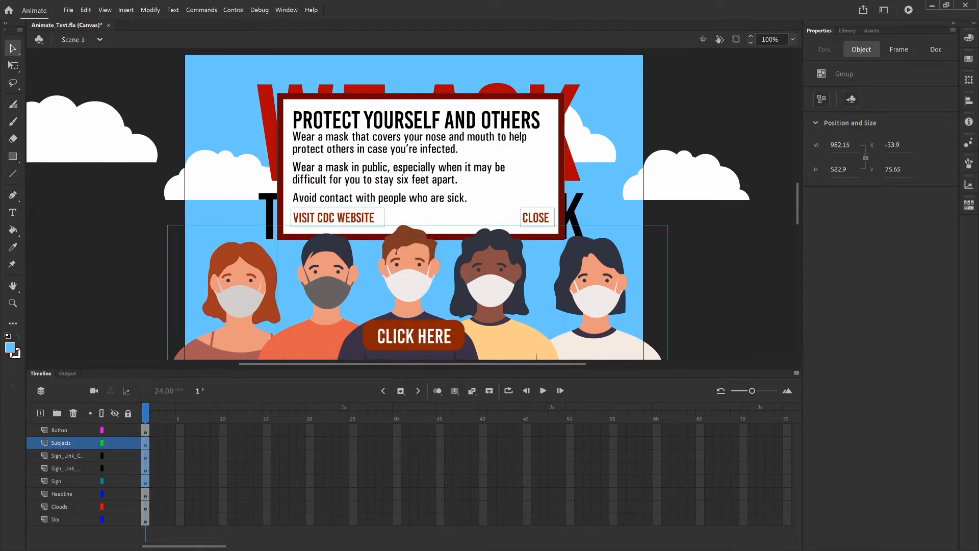
pyautogui.hotkey('shift', 'Down')
pyautogui.hotkey('shift', 'Down')
pyautogui.hotkey('shift', 'Down')
pyautogui.hotkey('shift', 'Down')
pyautogui.hotkey('shift', 'Down')
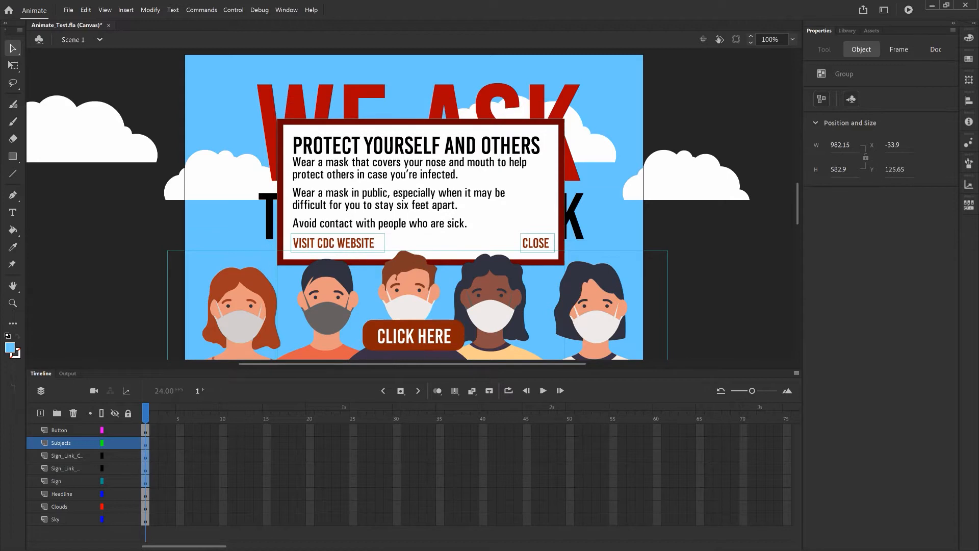
pyautogui.hotkey('ctrl', 'z')
# Try to move the selected sign, links and people freely down to about X -52.9, Y 354.7, and clear the selection.
pyautogui.moveTo(507, 147); pyautogui.dragTo(498, 291)
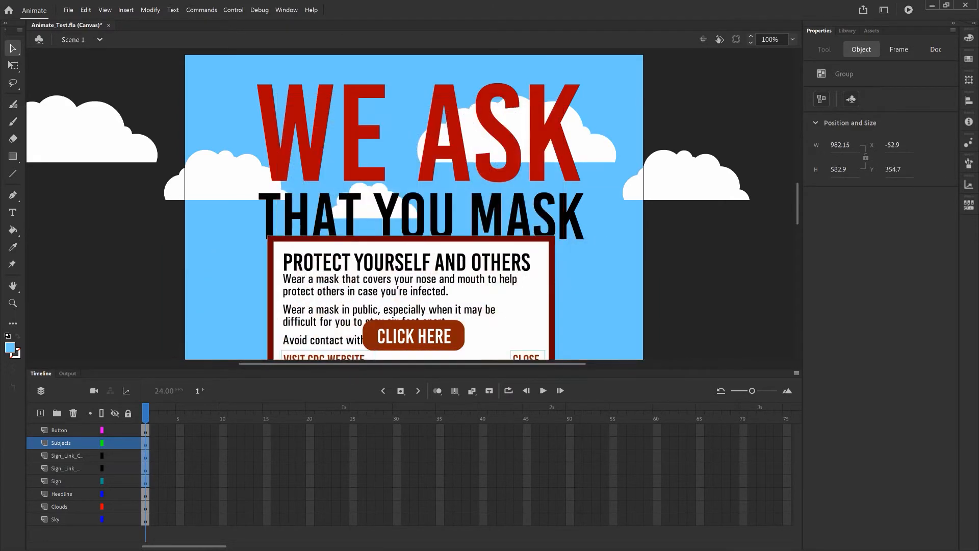
pyautogui.hotkey('ctrl', 'z')
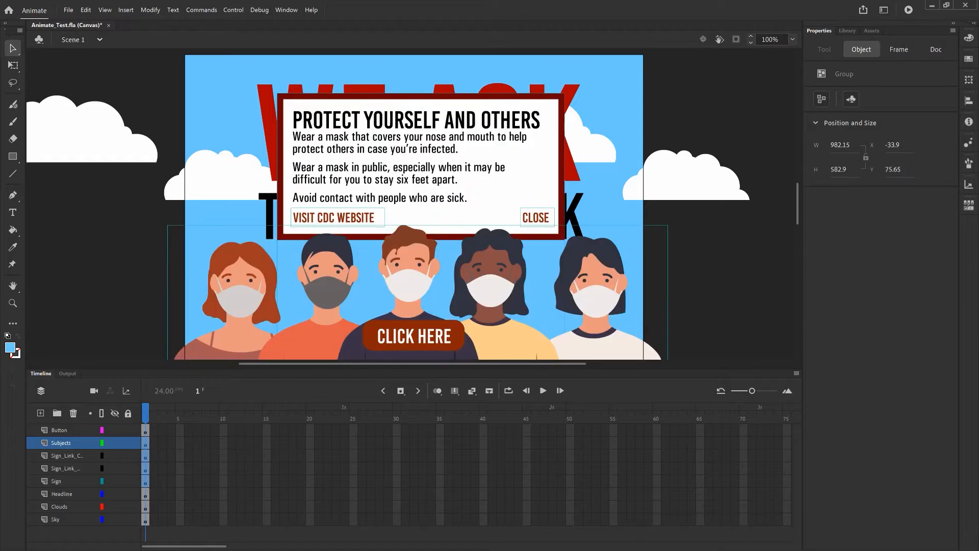
pyautogui.click(689, 265)
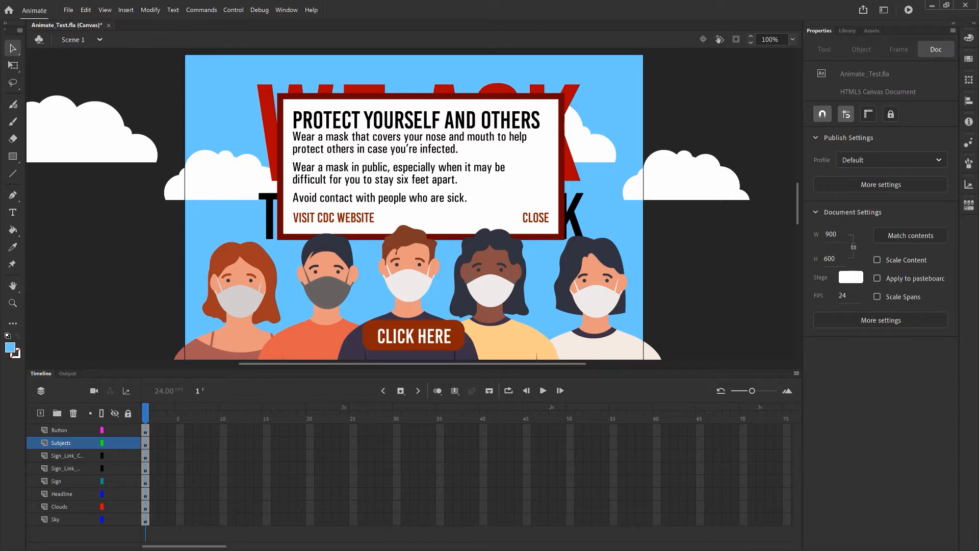
# Select the whole range of layers from Button through Headline.
pyautogui.click(73, 433)
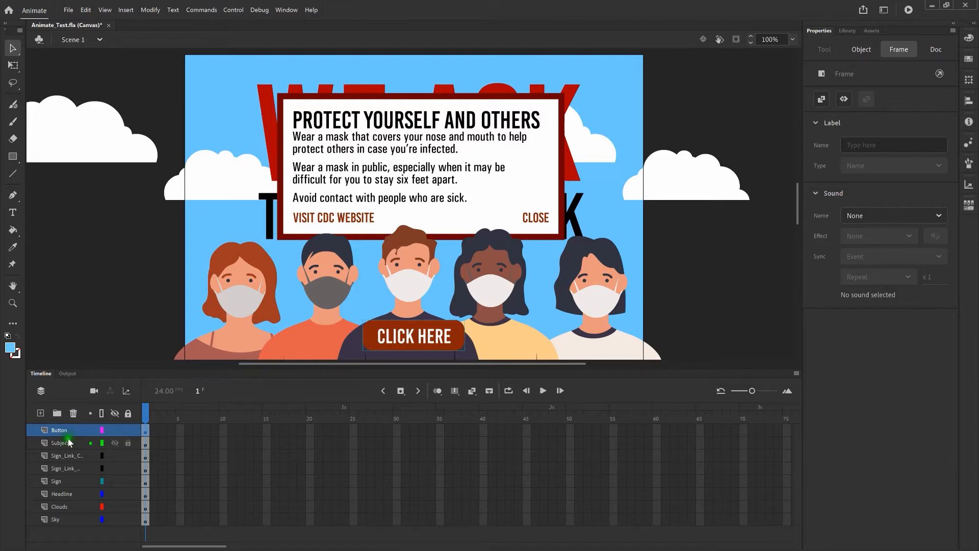
pyautogui.keyDown('shift'); pyautogui.click(71, 493); pyautogui.keyUp('shift')
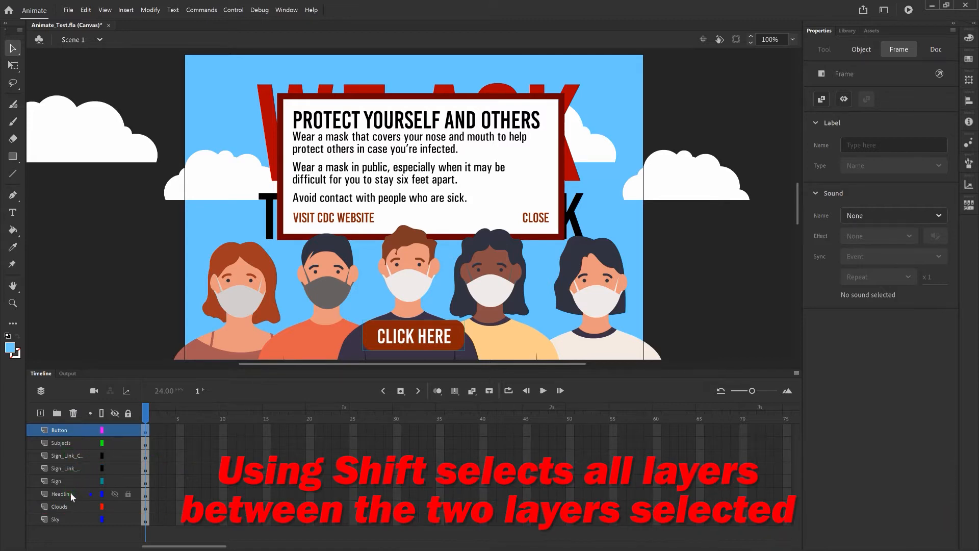
pyautogui.keyDown('shift'); pyautogui.click(70, 493); pyautogui.keyUp('shift')
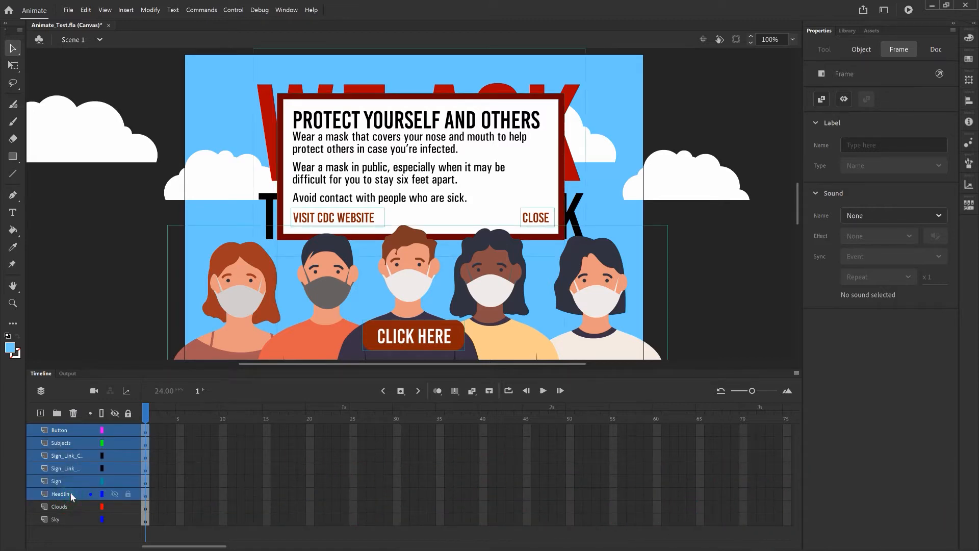
# Select only the individual Button, Sign_Link_C and Sign layers, and clear that selection.
pyautogui.click(76, 431)
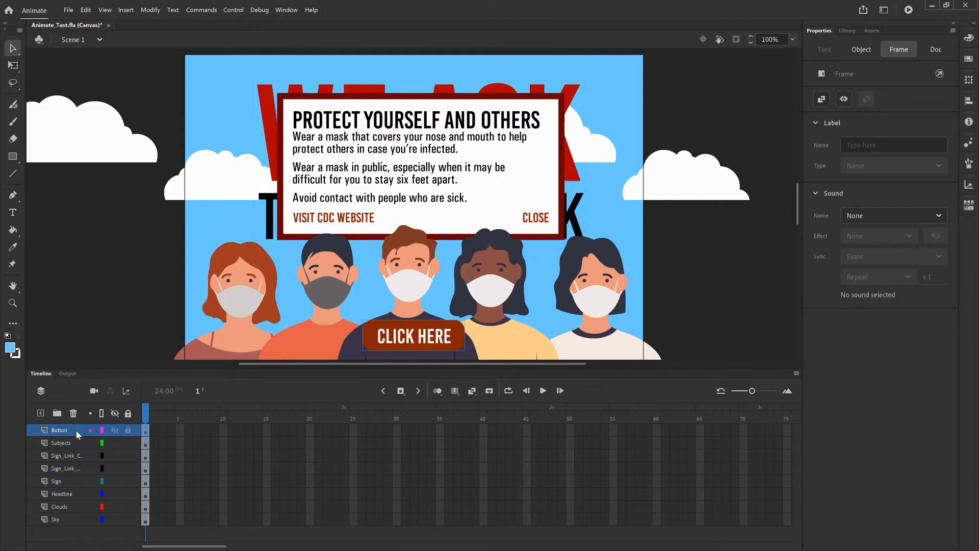
pyautogui.keyDown('ctrl'); pyautogui.click(77, 456); pyautogui.keyUp('ctrl')
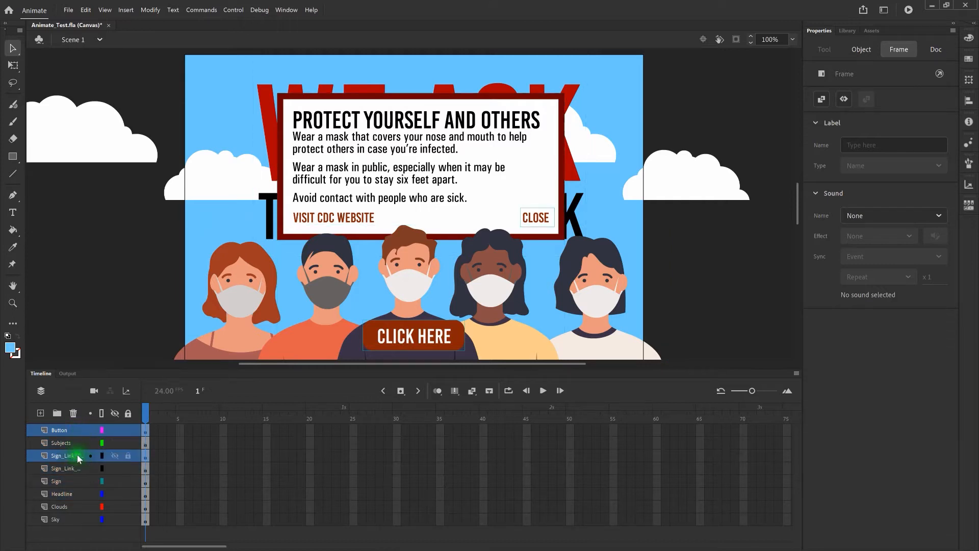
pyautogui.keyDown('ctrl'); pyautogui.click(68, 482); pyautogui.keyUp('ctrl')
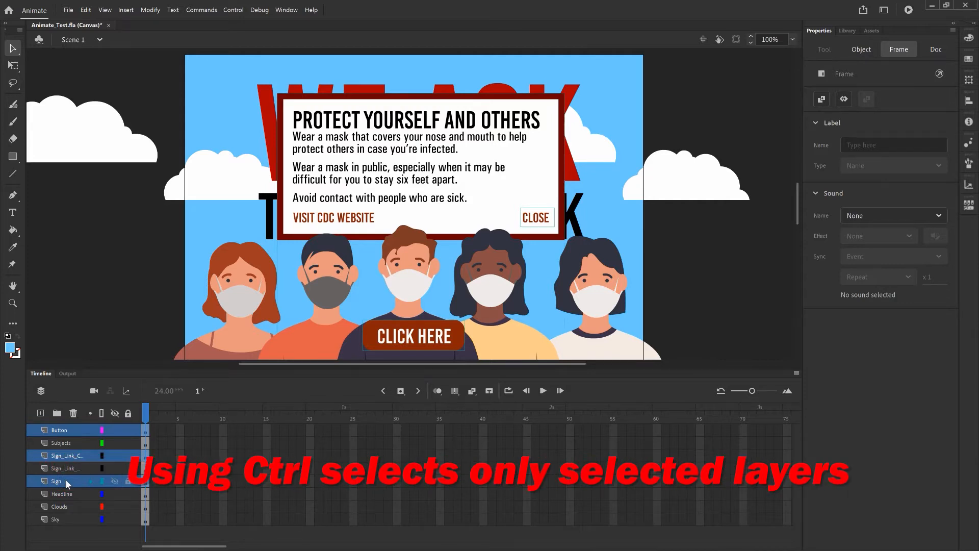
pyautogui.click(171, 458)
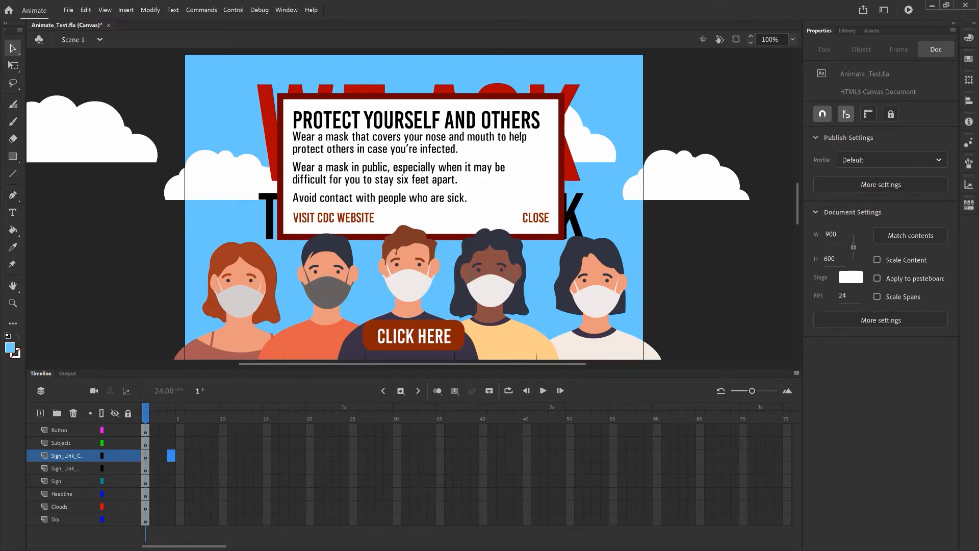
# Select the layers Button through Headline again, and replace that selection with the single frame 5 on the Sign_Link_C layer.
pyautogui.click(63, 430)
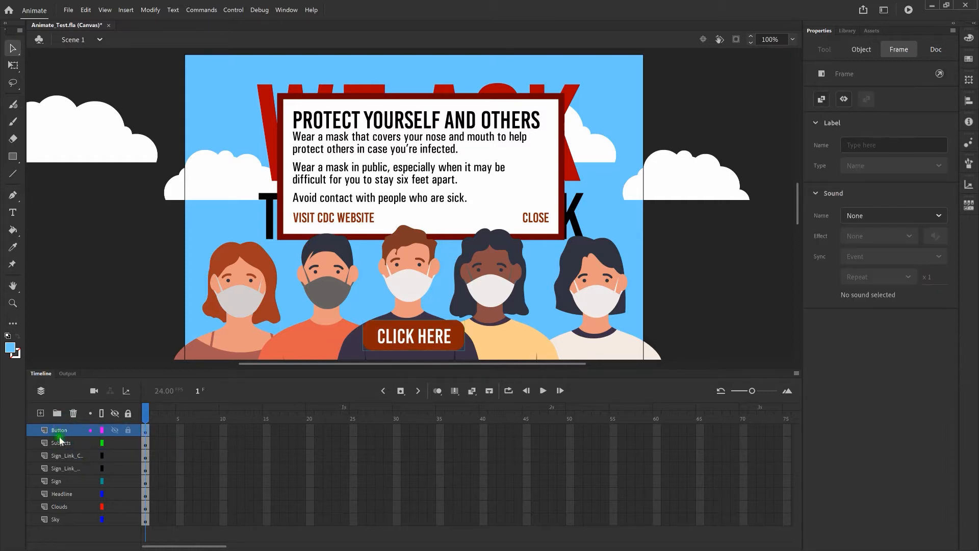
pyautogui.keyDown('shift'); pyautogui.click(72, 494); pyautogui.keyUp('shift')
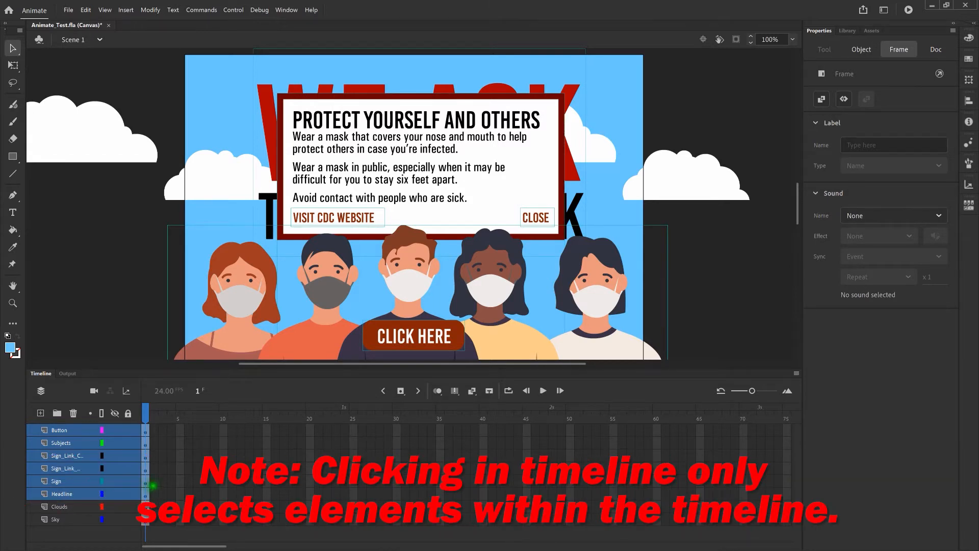
pyautogui.click(179, 455)
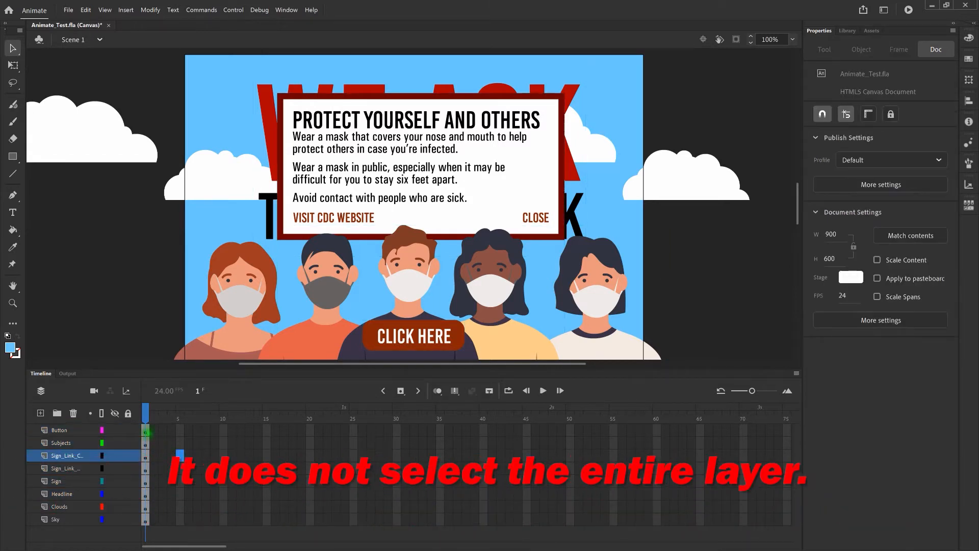
# Select the frame 1 keyframes of all layers from Button through Headline.
pyautogui.click(145, 432)
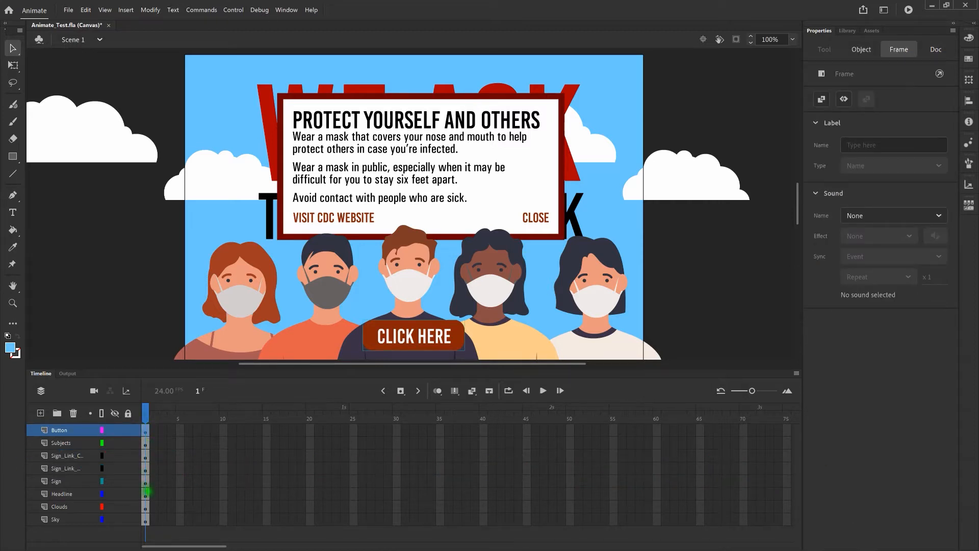
pyautogui.click(145, 494)
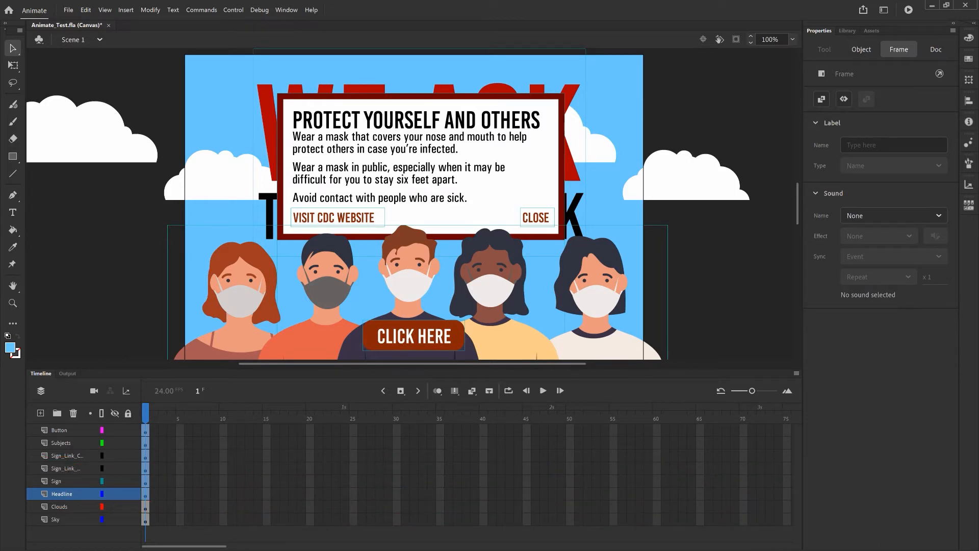
# Try to nudge the selected headline, sign, links, people and button down the stage in small and then larger increments.
pyautogui.press('Down')
pyautogui.press('Down')
pyautogui.press('Down')
pyautogui.press('Down')
pyautogui.press('Down')
pyautogui.press('Down')
pyautogui.press('Down')
pyautogui.press('Down')
pyautogui.press('Down')
pyautogui.press('Down')
pyautogui.press('Down')
pyautogui.hotkey('shift', 'Up')
pyautogui.hotkey('shift', 'Down')
pyautogui.hotkey('shift', 'Down')
pyautogui.hotkey('shift', 'Down')
pyautogui.hotkey('shift', 'Down')
pyautogui.hotkey('shift', 'Down')
pyautogui.hotkey('shift', 'Down')
pyautogui.hotkey('shift', 'Down')
pyautogui.hotkey('shift', 'Down')
pyautogui.hotkey('shift', 'Down')
pyautogui.hotkey('shift', 'Down')
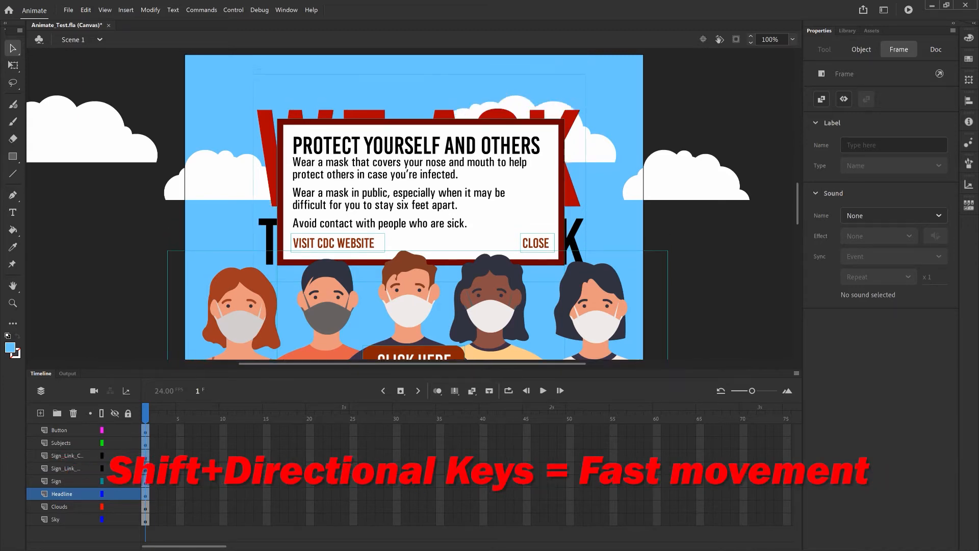
pyautogui.hotkey('shift', 'Down')
pyautogui.hotkey('shift', 'Down')
pyautogui.hotkey('shift', 'Down')
pyautogui.hotkey('shift', 'Down')
pyautogui.hotkey('shift', 'Down')
pyautogui.hotkey('shift', 'Down')
pyautogui.hotkey('shift', 'Down')
pyautogui.hotkey('shift', 'Down')
pyautogui.hotkey('shift', 'Down')
pyautogui.hotkey('shift', 'Down')
pyautogui.hotkey('shift', 'Down')
pyautogui.hotkey('shift', 'Down')
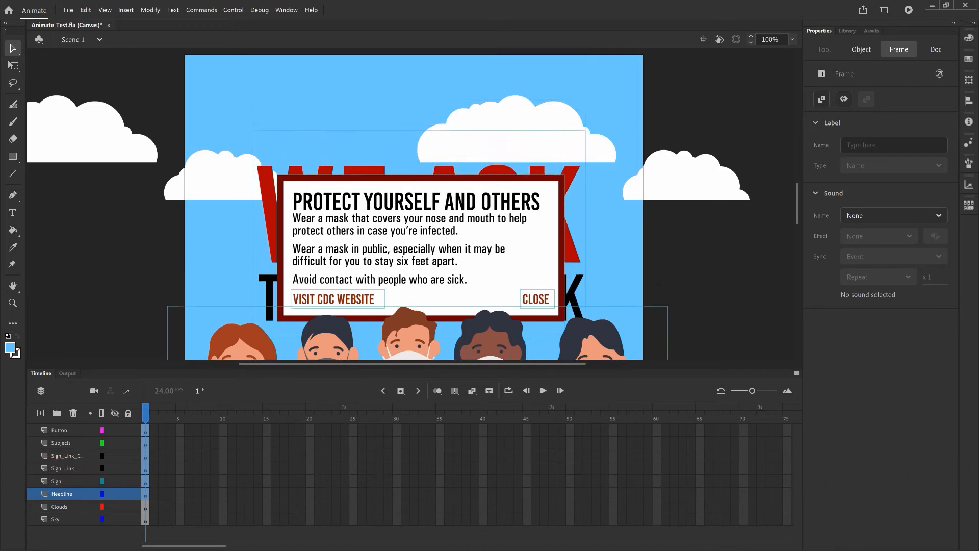
pyautogui.hotkey('shift', 'Down')
pyautogui.hotkey('shift', 'Down')
pyautogui.hotkey('shift', 'Down')
pyautogui.hotkey('shift', 'Down')
pyautogui.hotkey('shift', 'Down')
pyautogui.hotkey('shift', 'Down')
pyautogui.hotkey('shift', 'Down')
pyautogui.hotkey('shift', 'Down')
pyautogui.hotkey('shift', 'Down')
pyautogui.hotkey('shift', 'Down')
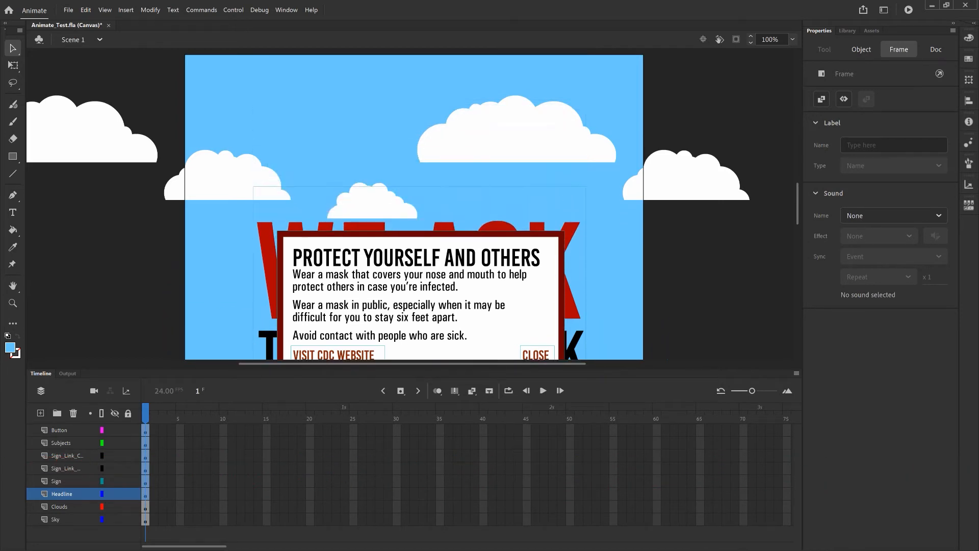
pyautogui.hotkey('shift', 'Down')
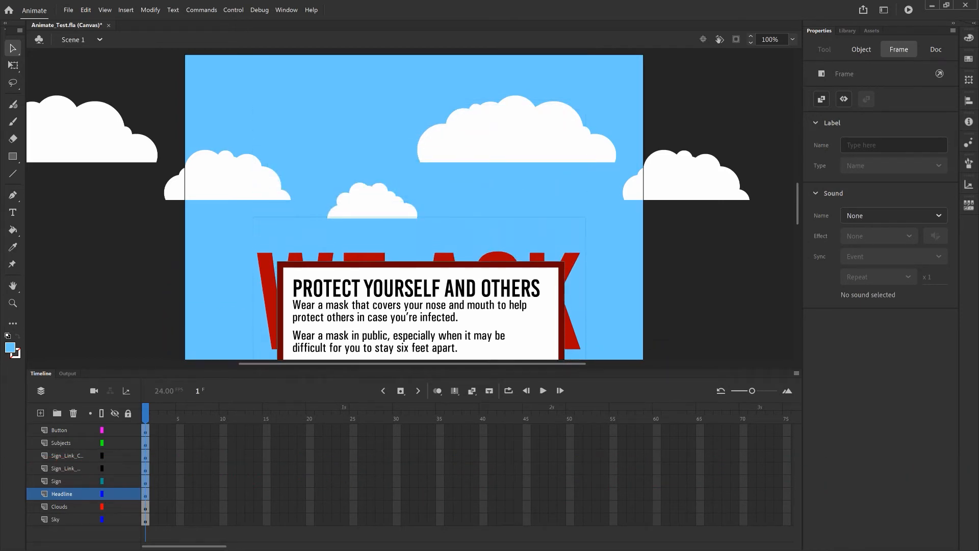
pyautogui.hotkey('ctrl', 'z')
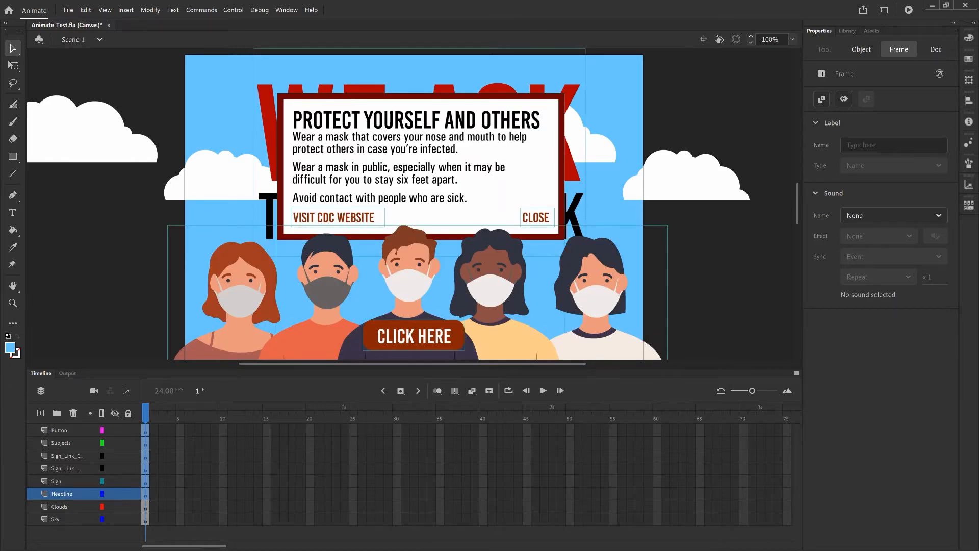
# Move the selected headline, sign, links, people and button straight down until they sit entirely below the stage.
pyautogui.hotkey('ctrl', '-')
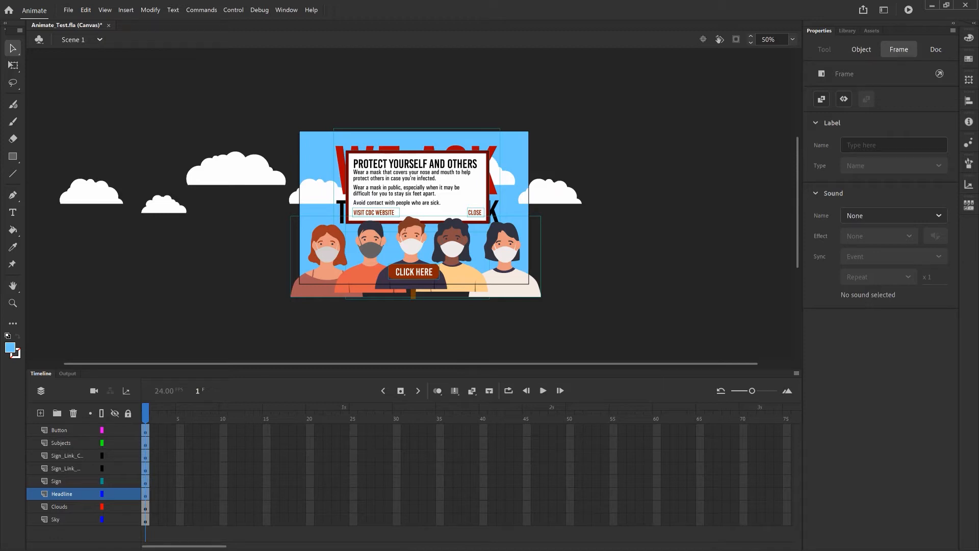
pyautogui.hotkey('shift', 'Down')
pyautogui.hotkey('shift', 'Down')
pyautogui.hotkey('shift', 'Down')
pyautogui.hotkey('shift', 'Down')
pyautogui.hotkey('shift', 'Down')
pyautogui.hotkey('shift', 'Down')
pyautogui.hotkey('shift', 'Down')
pyautogui.hotkey('shift', 'Down')
pyautogui.hotkey('shift', 'Down')
pyautogui.hotkey('shift', 'Down')
pyautogui.hotkey('shift', 'Down')
pyautogui.hotkey('shift', 'Down')
pyautogui.hotkey('shift', 'Down')
pyautogui.hotkey('shift', 'Down')
pyautogui.hotkey('shift', 'Down')
pyautogui.hotkey('shift', 'Down')
pyautogui.hotkey('shift', 'Down')
pyautogui.hotkey('shift', 'Down')
pyautogui.hotkey('shift', 'Down')
pyautogui.hotkey('shift', 'Down')
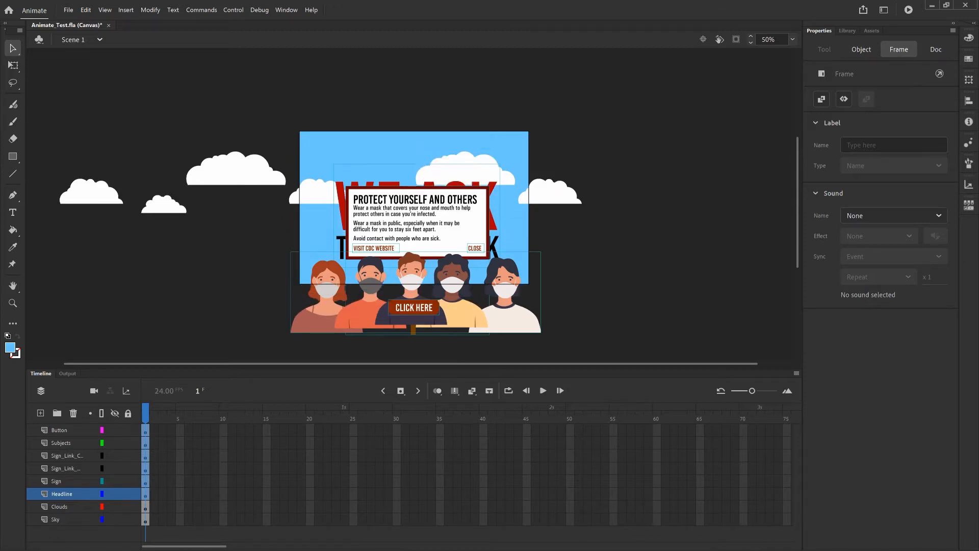
pyautogui.hotkey('shift', 'Down')
pyautogui.hotkey('shift', 'Down')
pyautogui.hotkey('shift', 'Down')
pyautogui.hotkey('shift', 'Down')
pyautogui.hotkey('shift', 'Down')
pyautogui.hotkey('shift', 'Down')
pyautogui.hotkey('shift', 'Down')
pyautogui.hotkey('shift', 'Down')
pyautogui.hotkey('shift', 'Down')
pyautogui.hotkey('shift', 'Down')
pyautogui.hotkey('shift', 'Down')
pyautogui.hotkey('shift', 'Down')
pyautogui.hotkey('shift', 'Down')
pyautogui.hotkey('shift', 'Down')
pyautogui.hotkey('shift', 'Down')
pyautogui.hotkey('shift', 'Down')
pyautogui.hotkey('shift', 'Down')
pyautogui.hotkey('shift', 'Down')
pyautogui.hotkey('shift', 'Down')
pyautogui.hotkey('shift', 'Down')
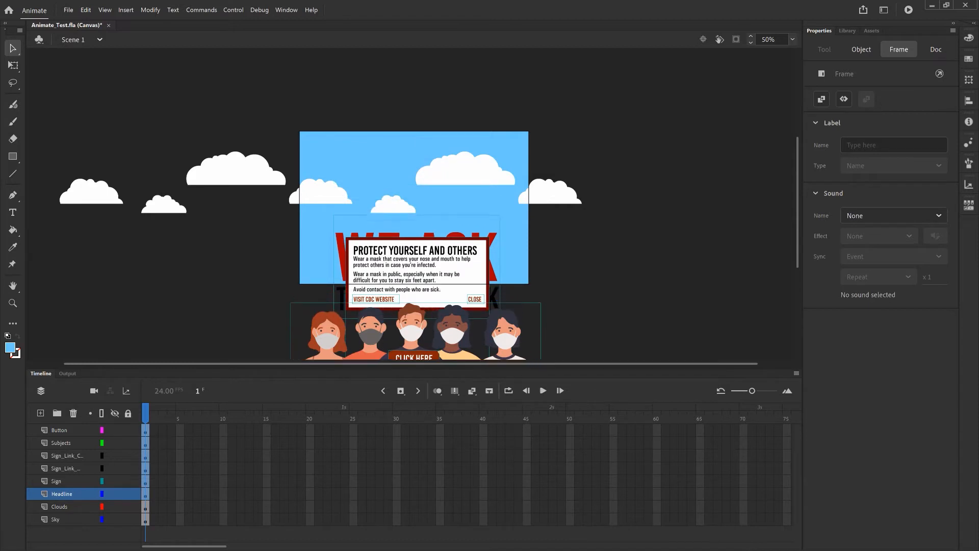
pyautogui.hotkey('shift', 'Down')
pyautogui.hotkey('shift', 'Down')
pyautogui.hotkey('shift', 'Down')
pyautogui.hotkey('shift', 'Down')
pyautogui.hotkey('shift', 'Down')
pyautogui.hotkey('shift', 'Down')
pyautogui.hotkey('shift', 'Down')
pyautogui.hotkey('shift', 'Down')
pyautogui.hotkey('shift', 'Down')
pyautogui.hotkey('shift', 'Down')
pyautogui.hotkey('shift', 'Down')
pyautogui.hotkey('shift', 'Down')
pyautogui.hotkey('shift', 'Down')
pyautogui.hotkey('shift', 'Down')
pyautogui.hotkey('shift', 'Down')
pyautogui.hotkey('shift', 'Down')
pyautogui.hotkey('shift', 'Down')
pyautogui.hotkey('shift', 'Down')
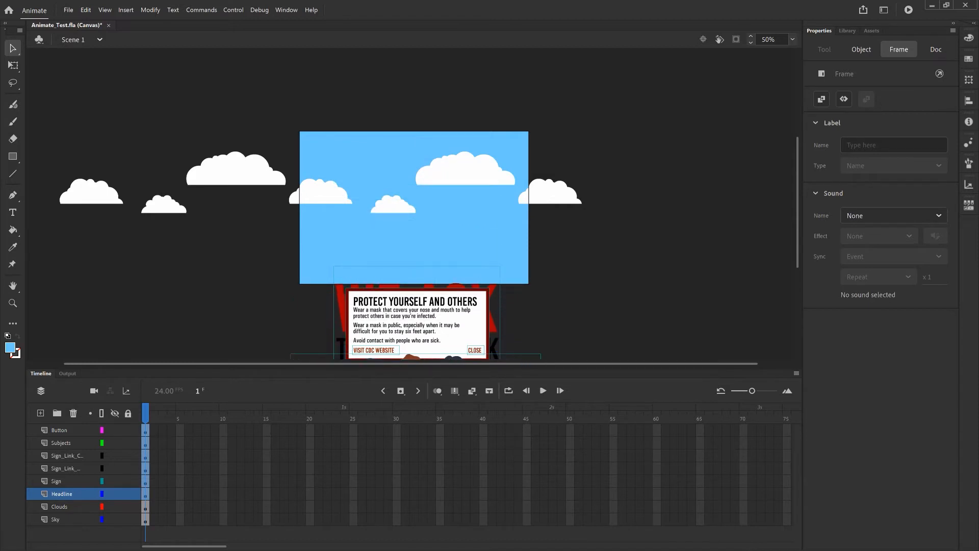
pyautogui.hotkey('shift', 'Down')
pyautogui.hotkey('shift', 'Down')
pyautogui.hotkey('shift', 'Down')
pyautogui.hotkey('shift', 'Down')
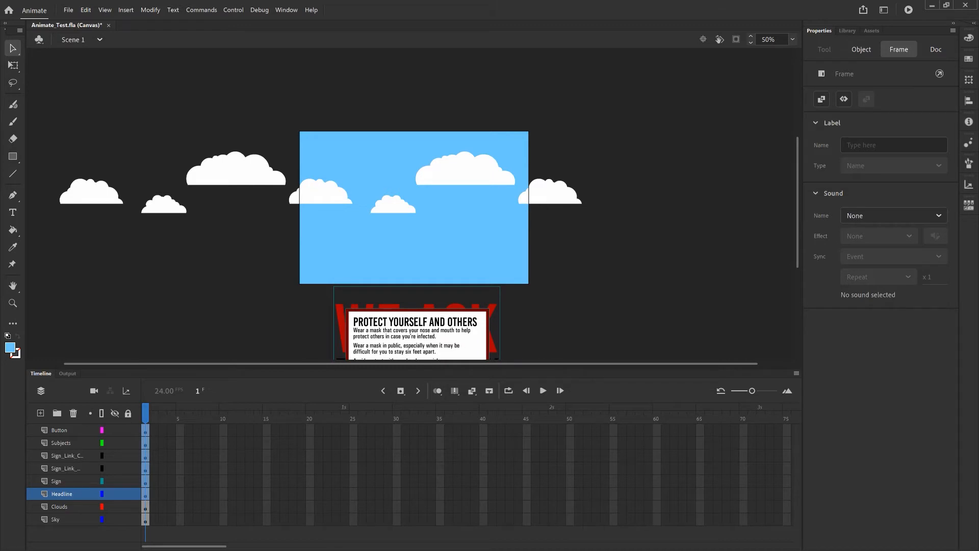
# Save the document and clear the selection.
pyautogui.hotkey('ctrl', '+')
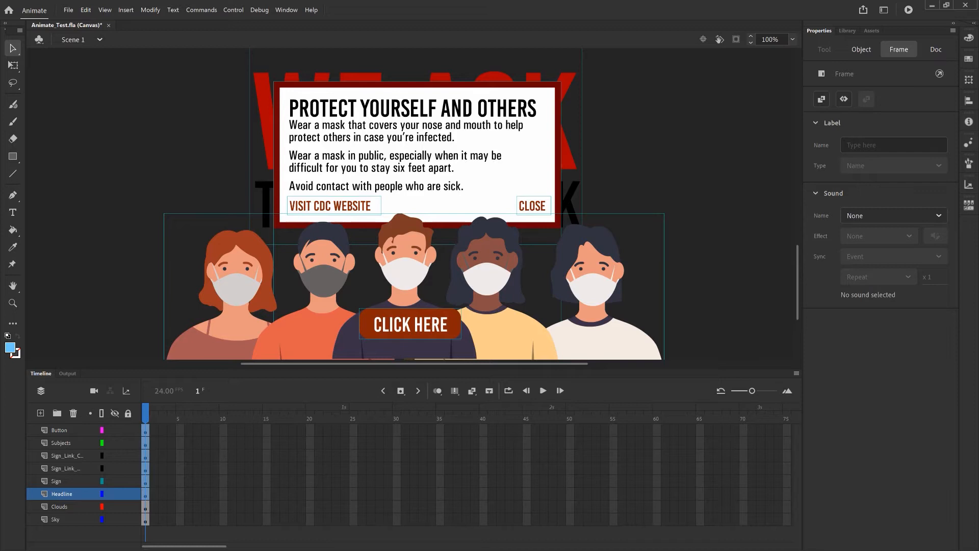
pyautogui.hotkey('ctrl', '0')
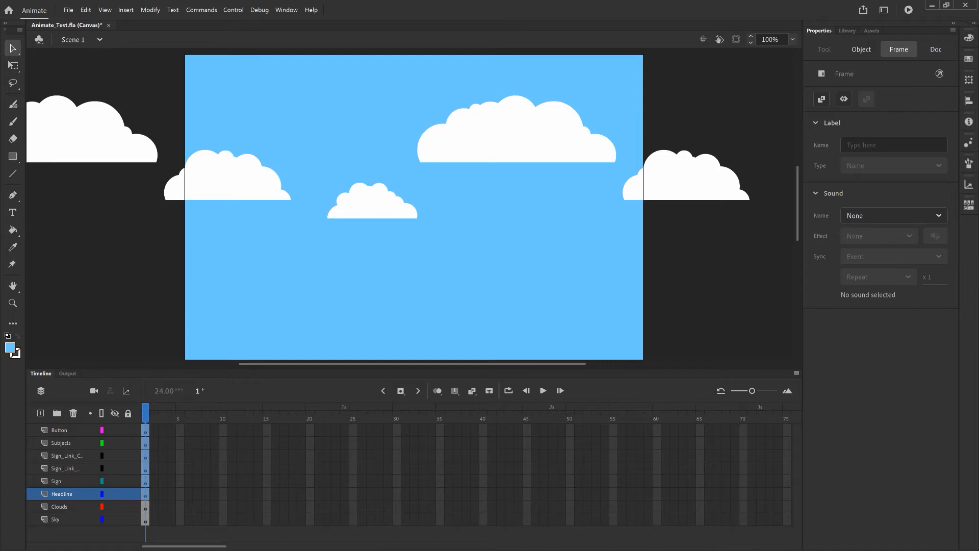
pyautogui.hotkey('ctrl', 's')
pyautogui.hotkey('ctrl', 'shift', 'a')
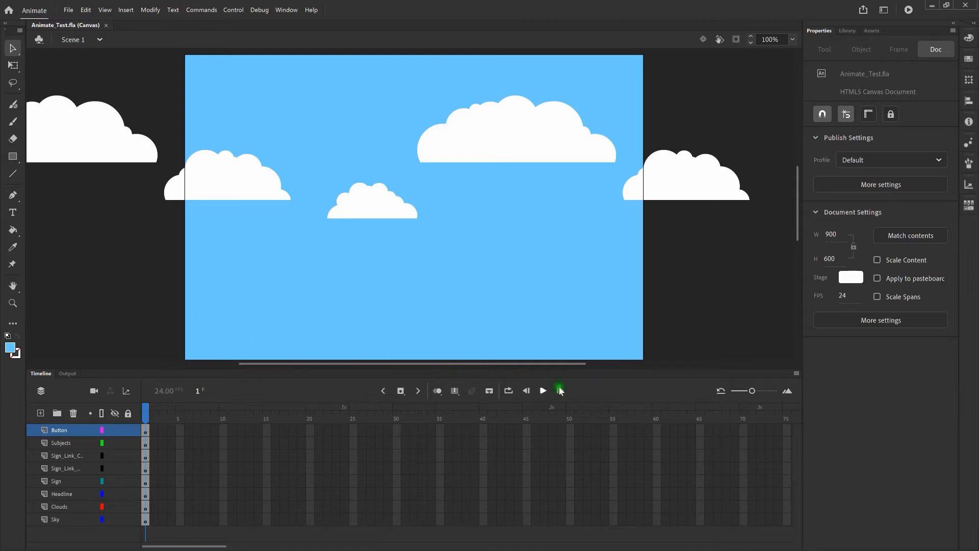
# Extend all layers from Button through Sky to frame 72 by inserting frames, and clear the selection.
pyautogui.click(761, 430)
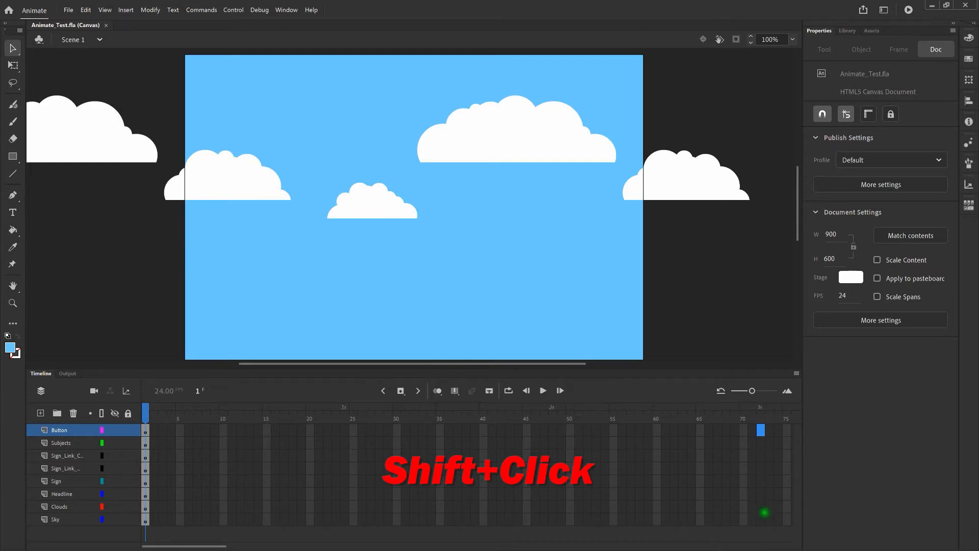
pyautogui.keyDown('shift'); pyautogui.click(761, 519); pyautogui.keyUp('shift')
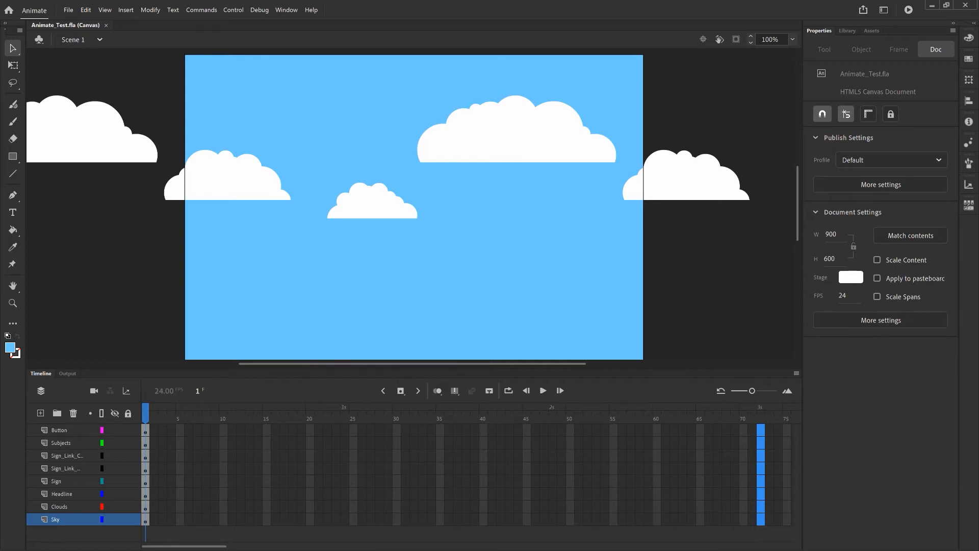
pyautogui.rightClick(761, 519)
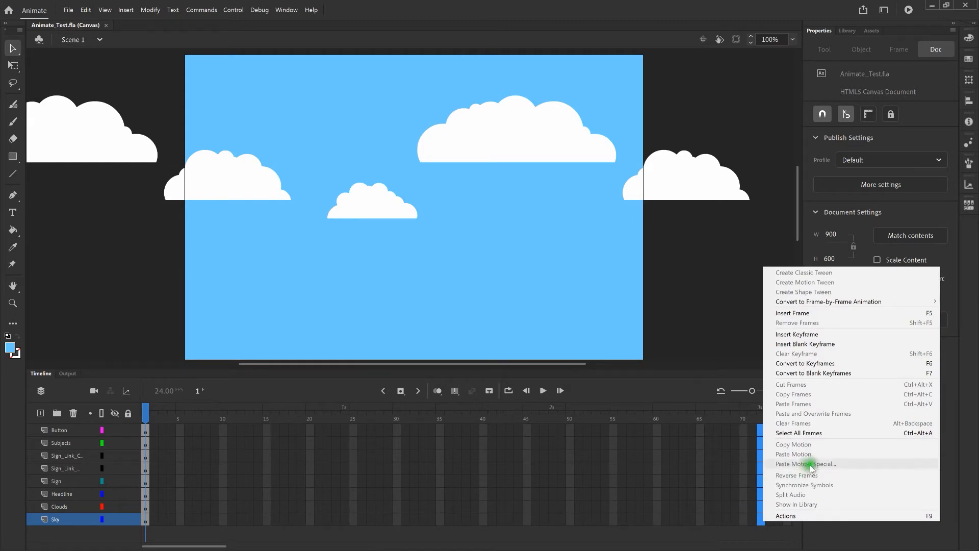
pyautogui.click(890, 314)
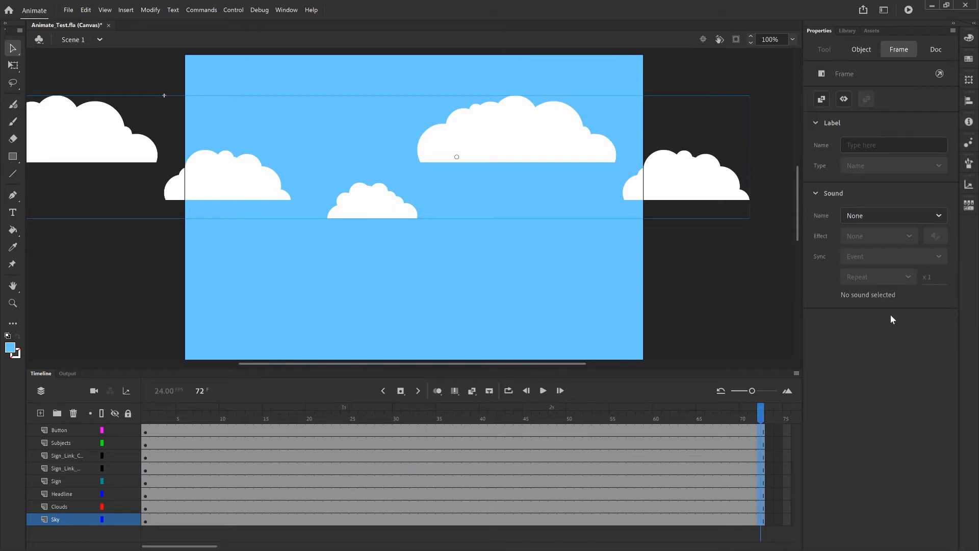
pyautogui.click(733, 283)
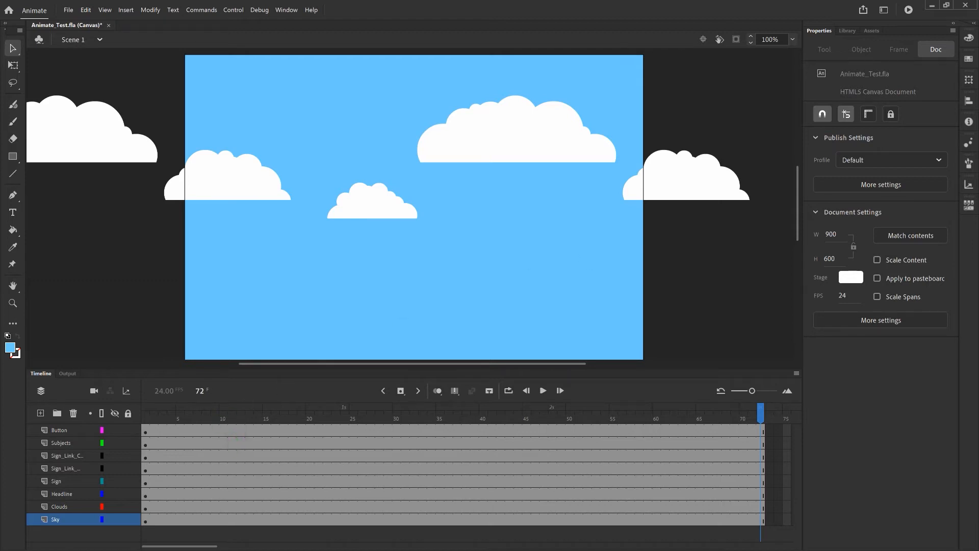
# Insert a keyframe at frame 12 on the Subjects layer.
pyautogui.click(234, 444)
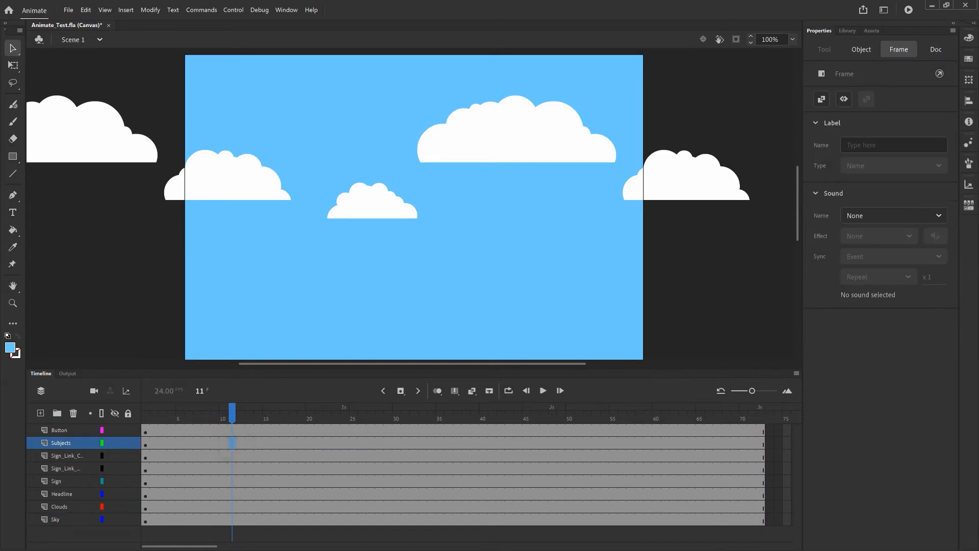
pyautogui.click(240, 443)
pyautogui.click(242, 440)
pyautogui.rightClick(242, 440)
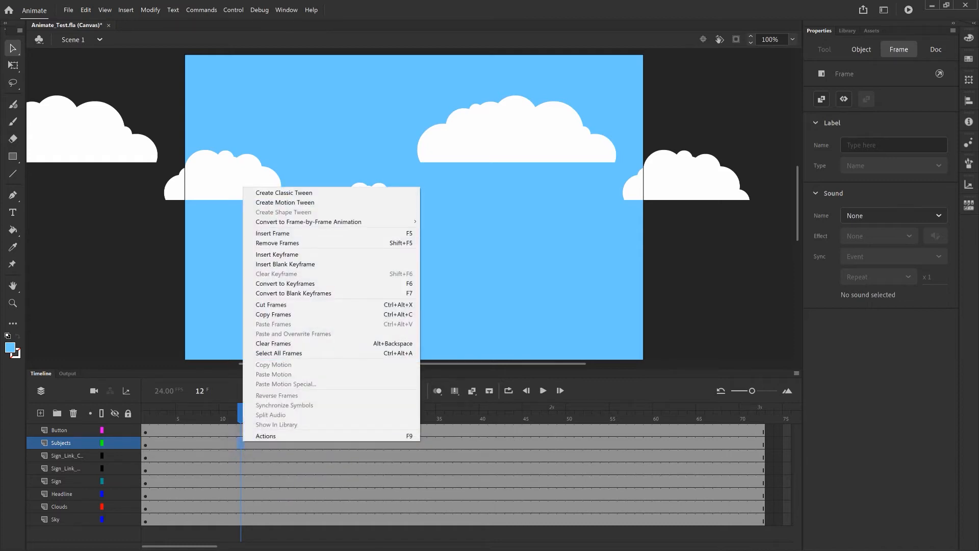
pyautogui.click(334, 254)
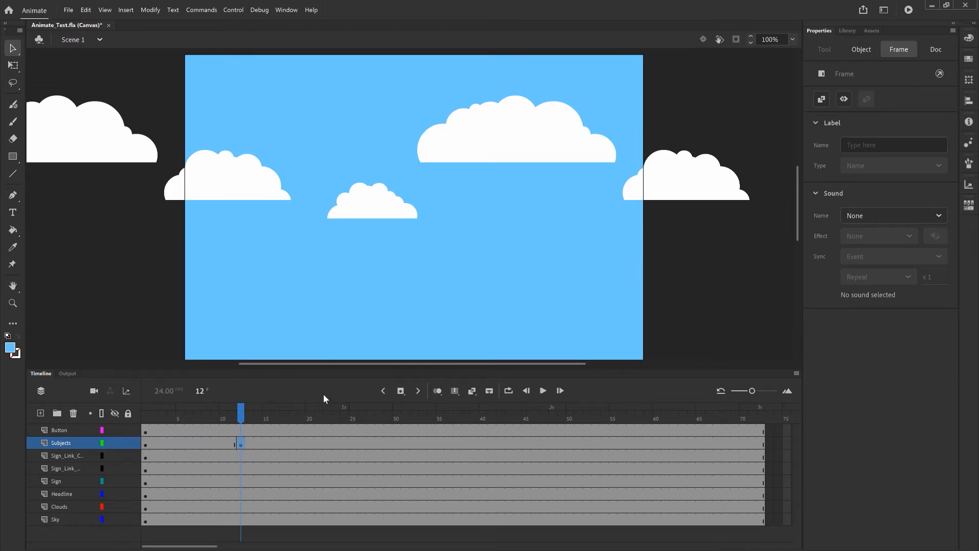
# Move the people straight up onto the lower part of the stage at frame 12, and compare their position with frame 11.
pyautogui.hotkey('ctrl', '-')
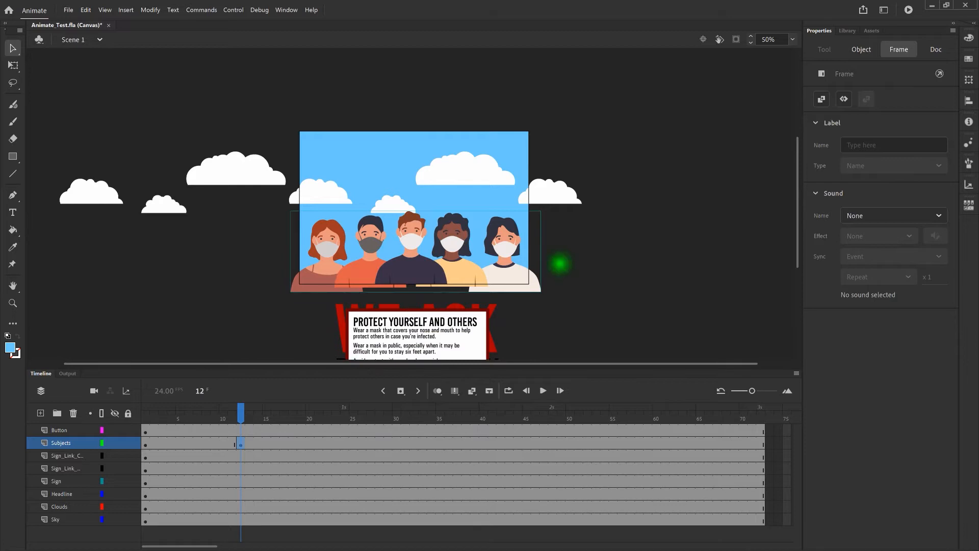
pyautogui.click(559, 263)
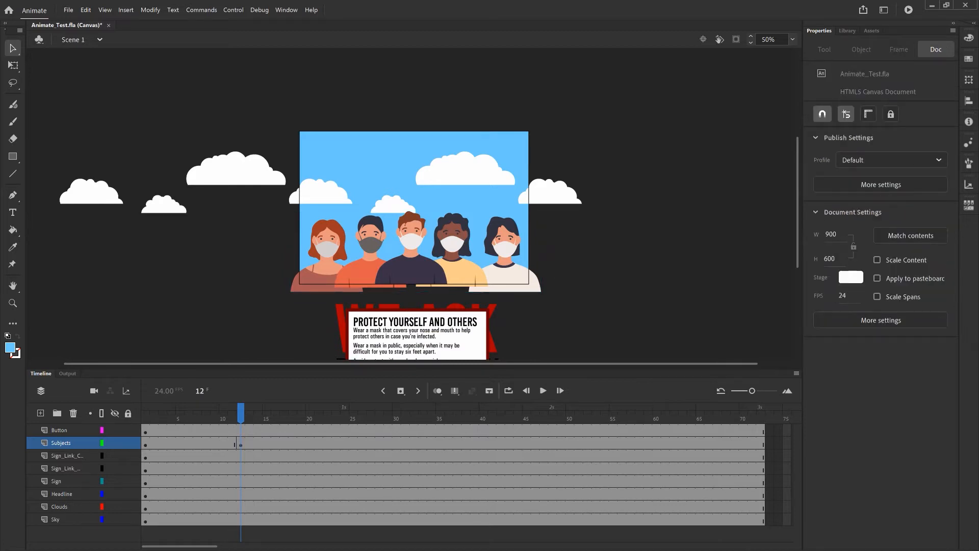
pyautogui.click(241, 417)
pyautogui.moveTo(242, 418)
pyautogui.mouseDown()
pyautogui.moveTo(145, 416)
pyautogui.moveTo(241, 417)
pyautogui.mouseUp()
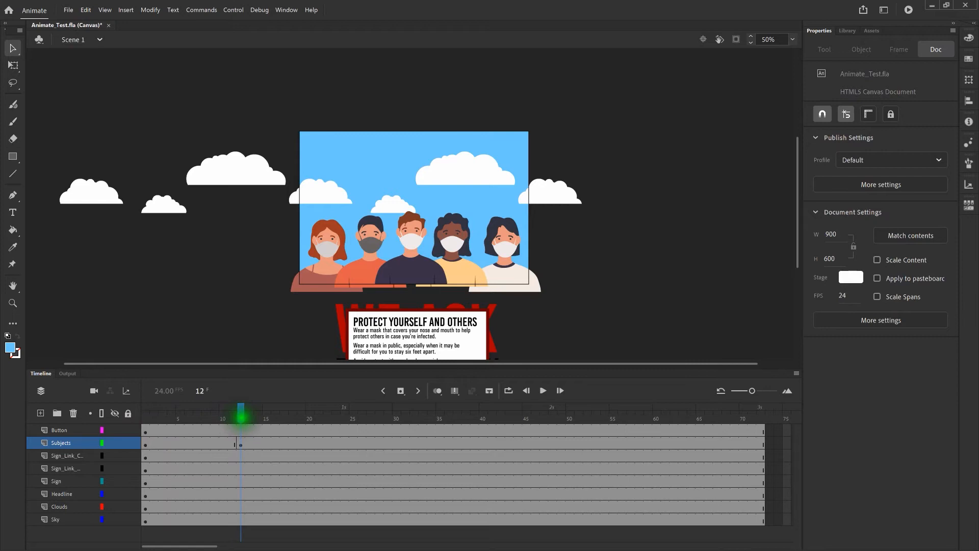
pyautogui.moveTo(798, 160); pyautogui.dragTo(801, 197)
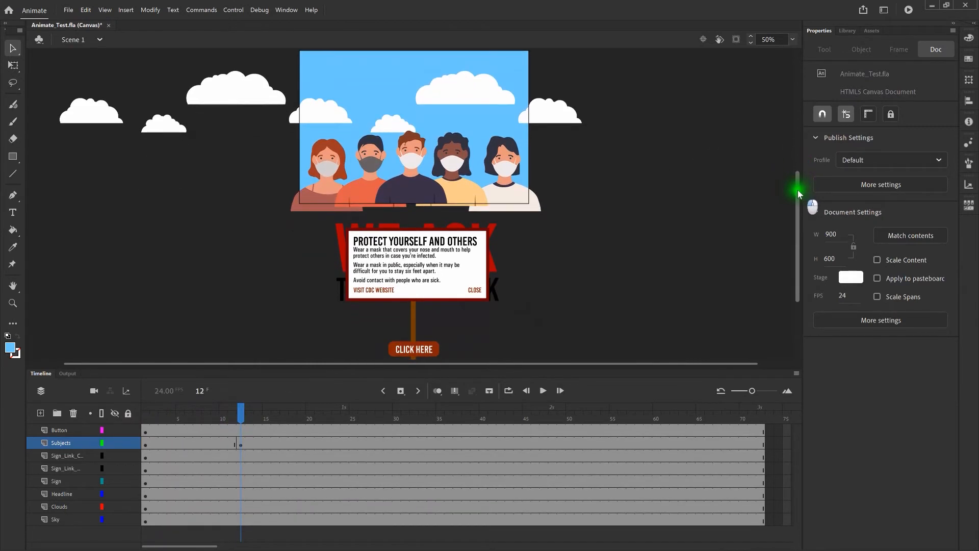
pyautogui.click(247, 411)
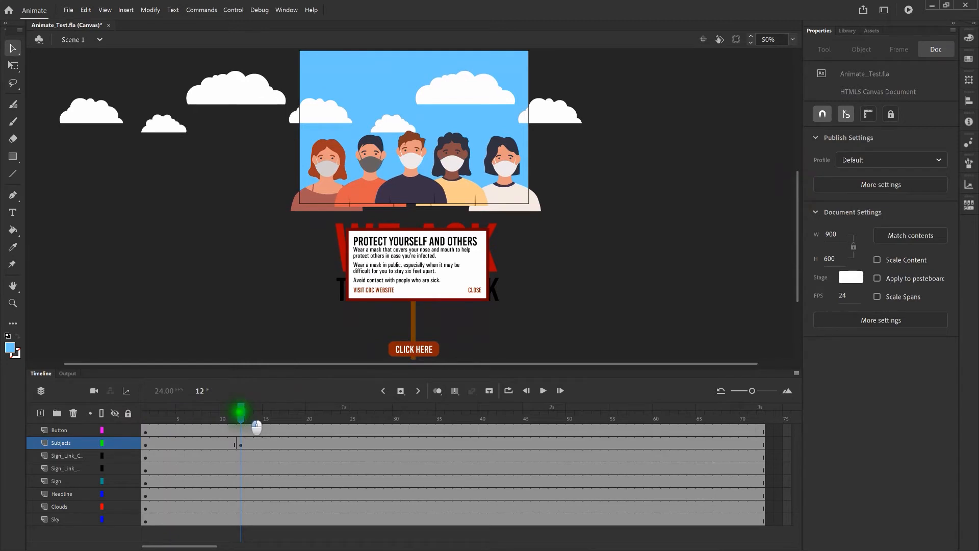
pyautogui.click(232, 412)
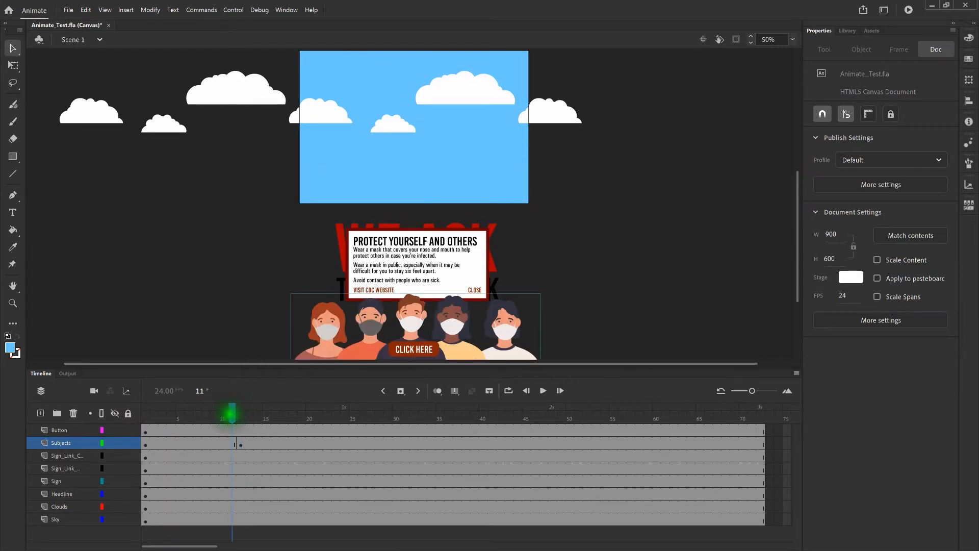
pyautogui.click(240, 413)
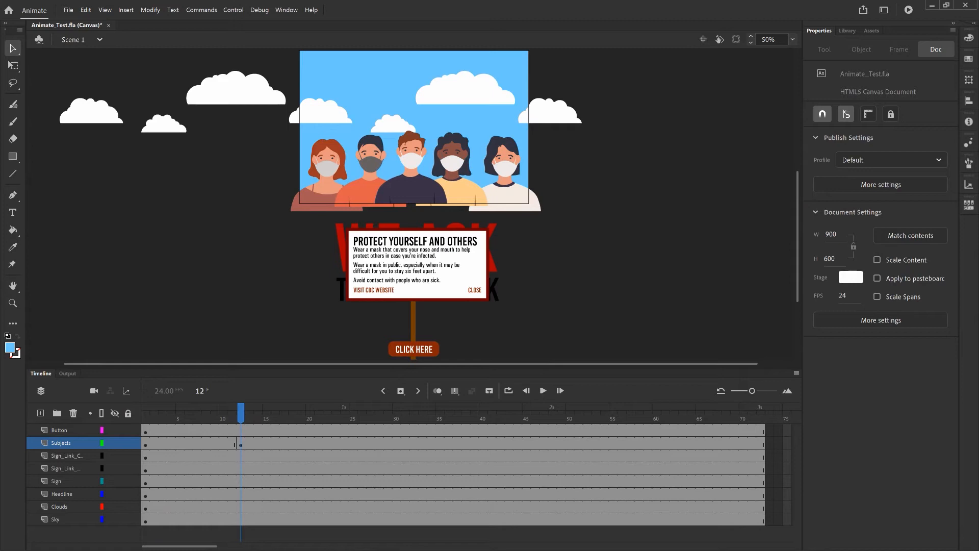
# Create a classic tween between frames 1 and 12 on the Subjects layer, converting its content to a symbol.
pyautogui.click(189, 443)
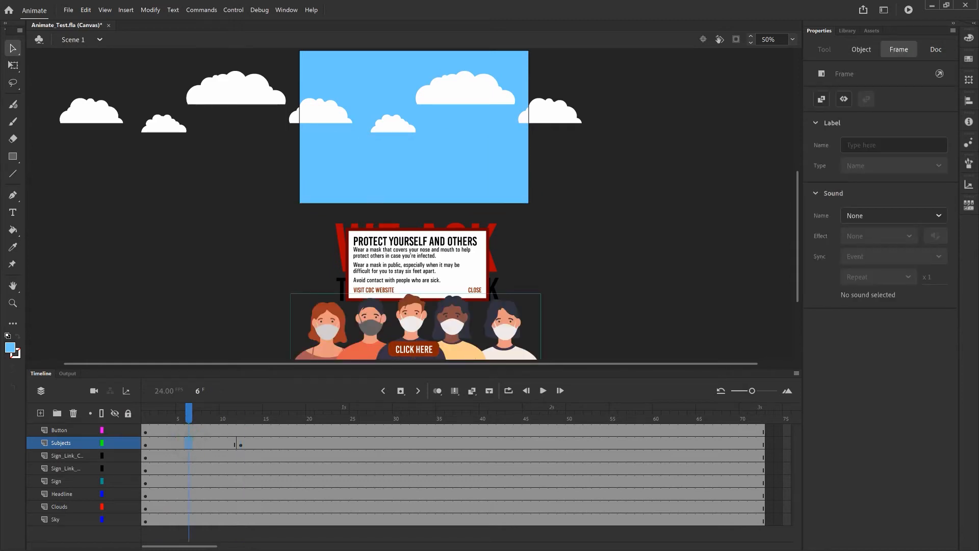
pyautogui.rightClick(189, 443)
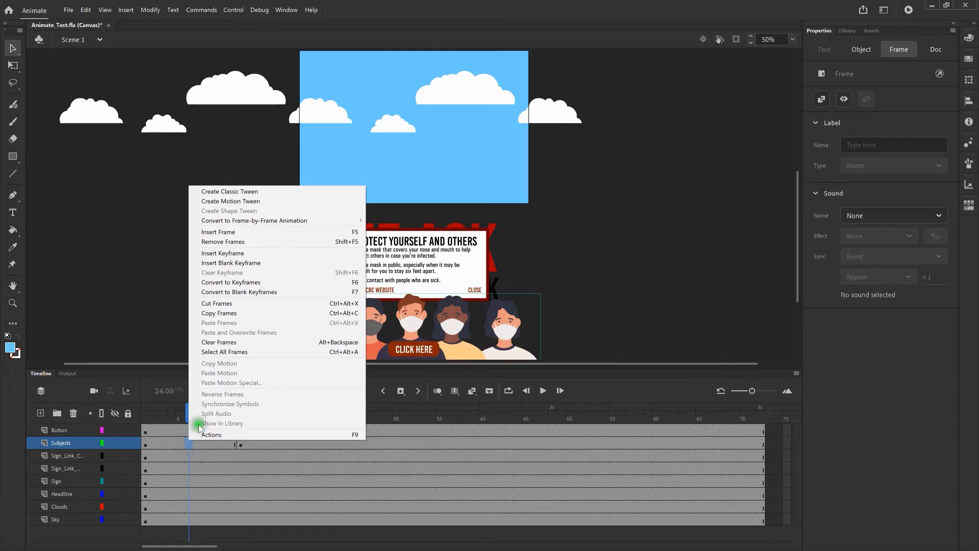
pyautogui.click(279, 192)
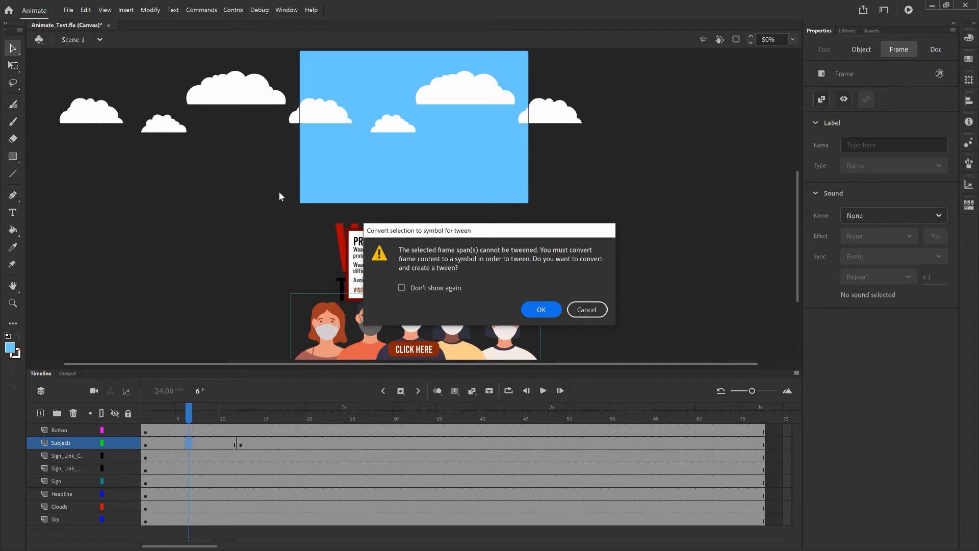
pyautogui.click(547, 310)
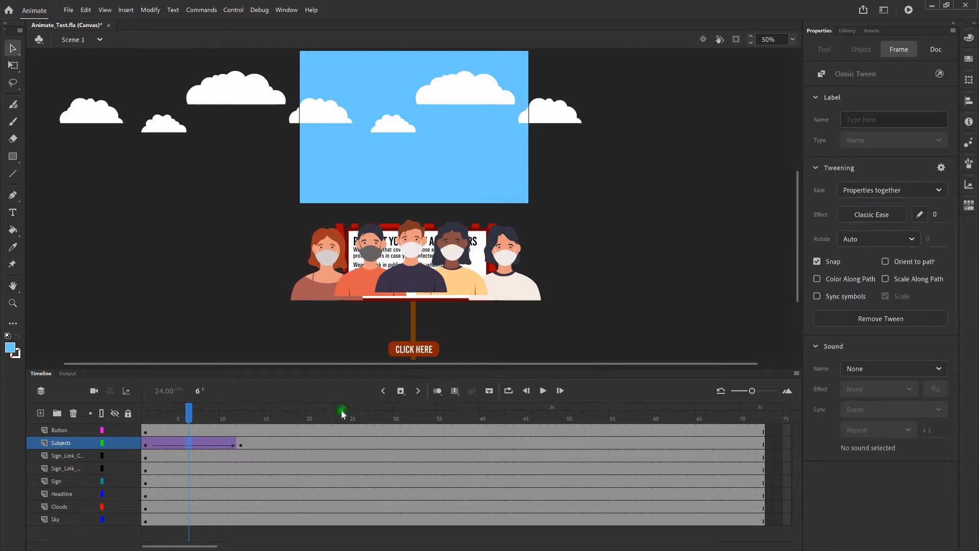
# Preview the people's rise onto the stage by playing the timeline from frame 1 at 100% zoom.
pyautogui.moveTo(180, 414); pyautogui.dragTo(145, 420)
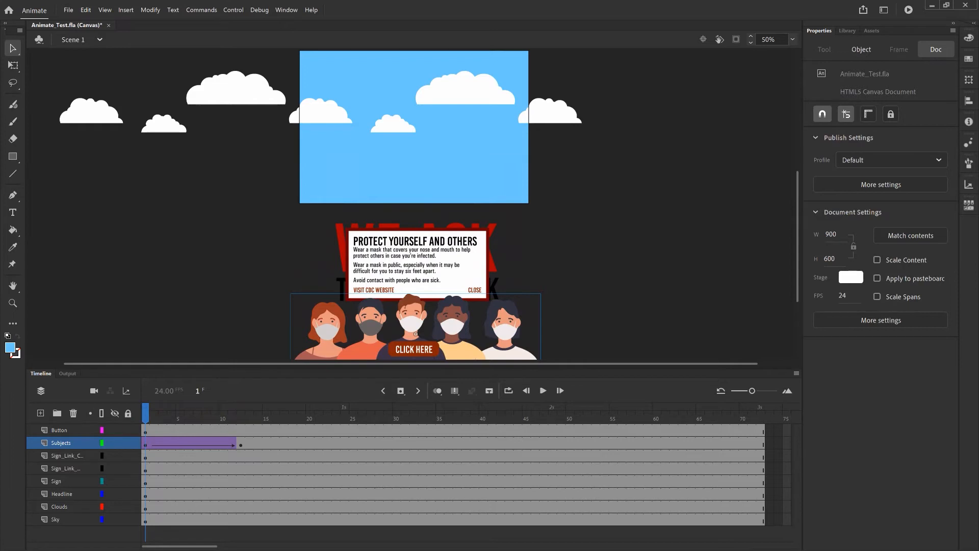
pyautogui.hotkey('ctrl', '+')
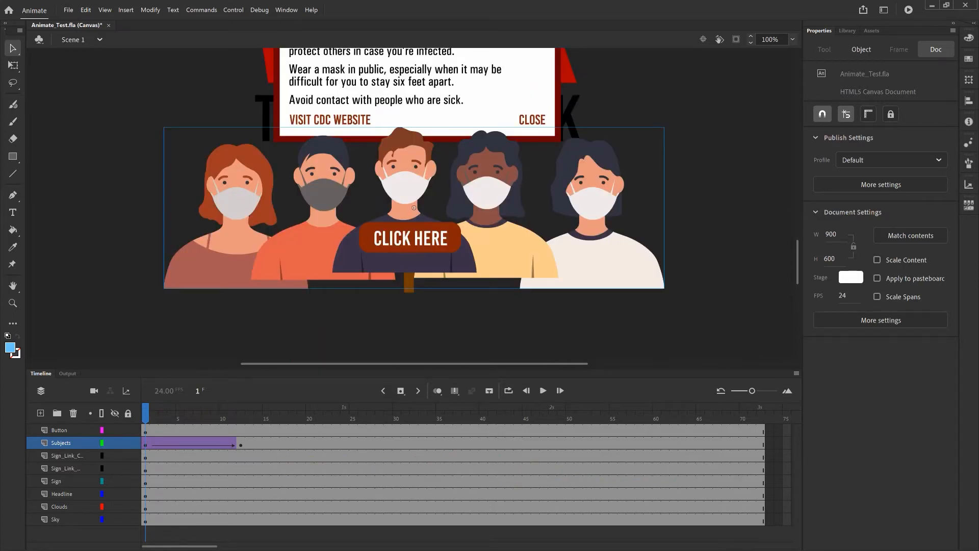
pyautogui.hotkey('ctrl', '0')
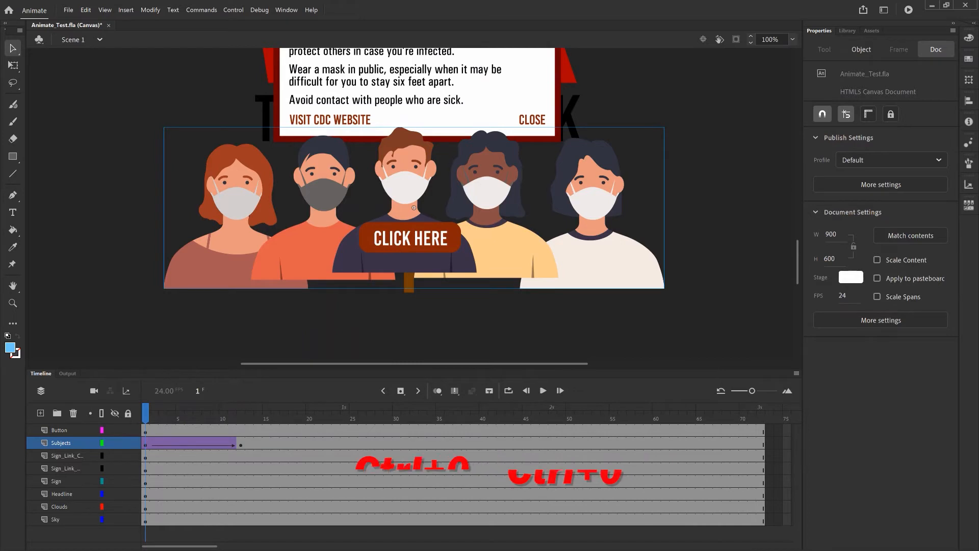
pyautogui.hotkey('ctrl', '0')
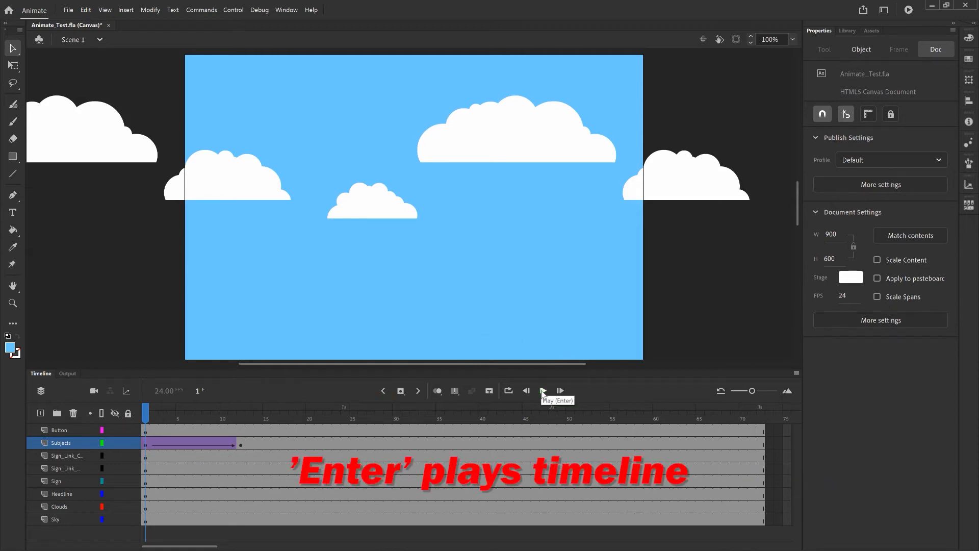
pyautogui.press('Return')
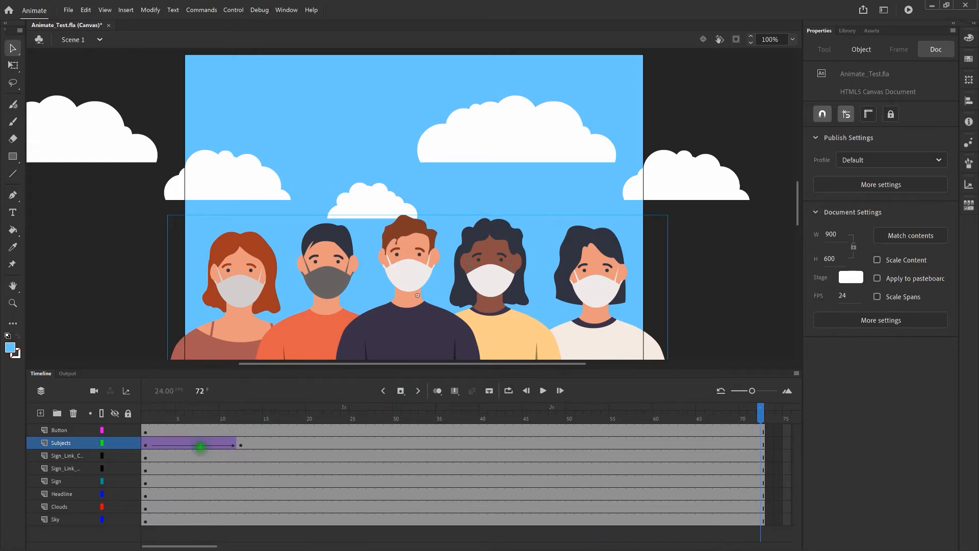
# Review the Ease In and Ease Out presets for the Subjects tween and start a new custom ease.
pyautogui.click(198, 443)
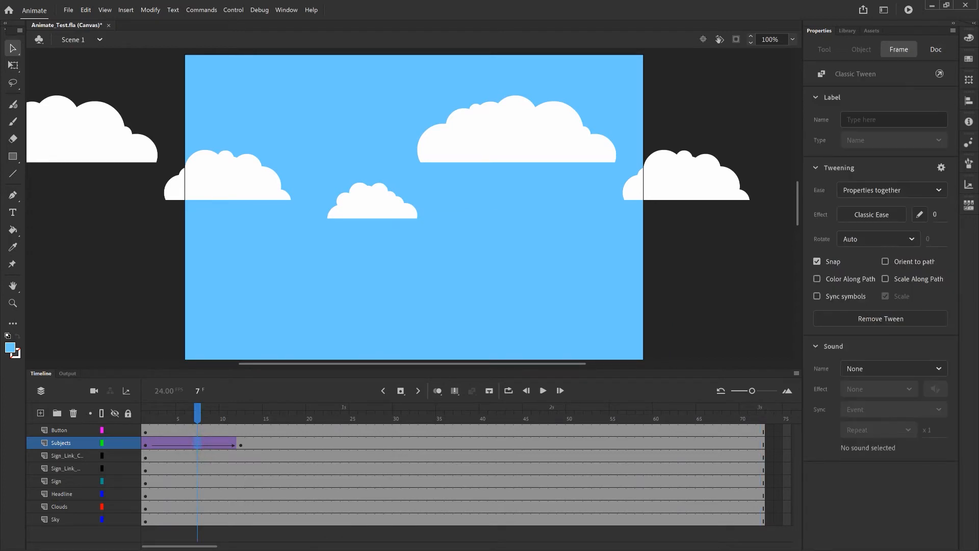
pyautogui.click(871, 215)
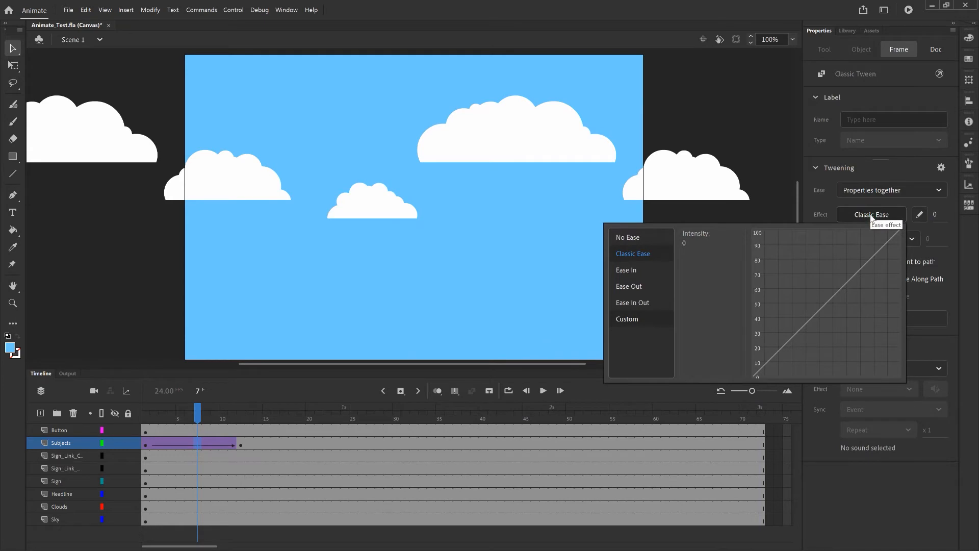
pyautogui.click(635, 320)
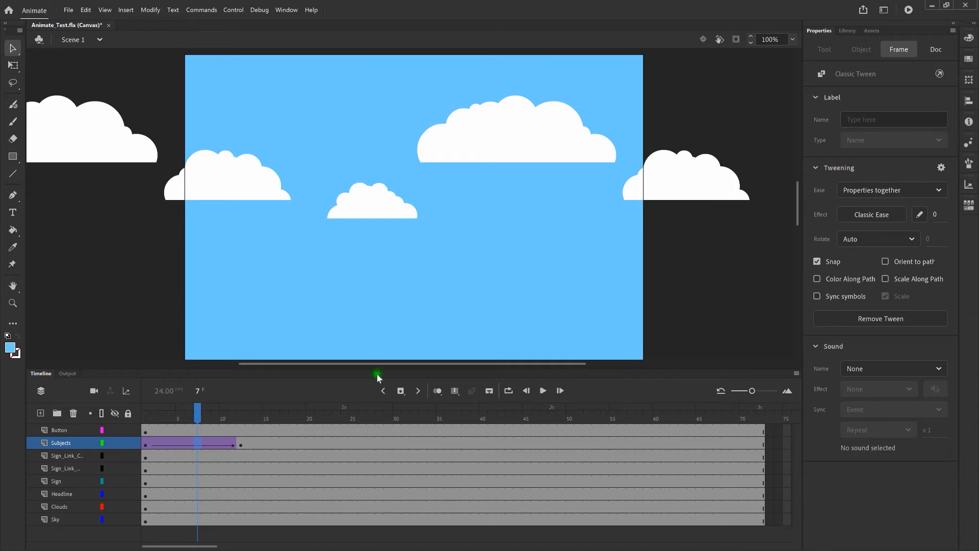
pyautogui.click(886, 216)
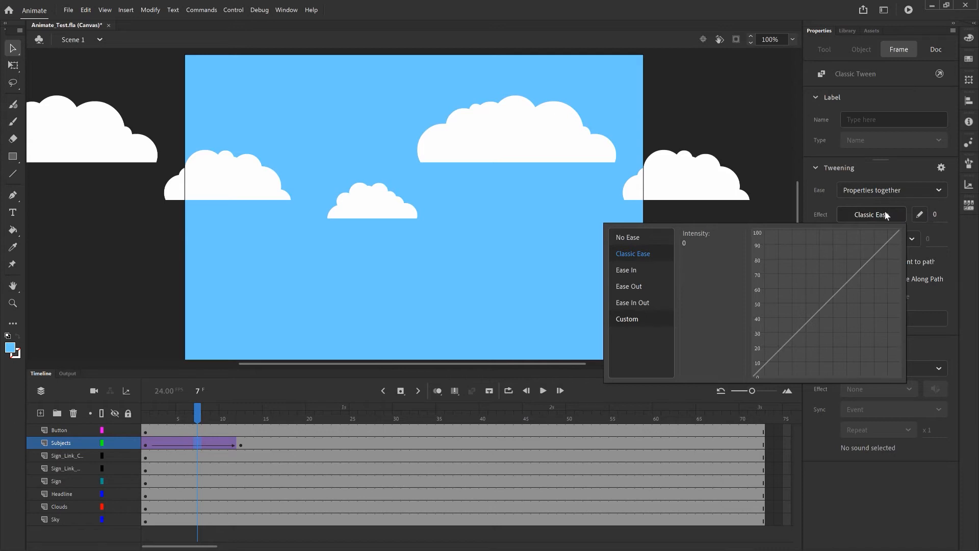
pyautogui.click(647, 270)
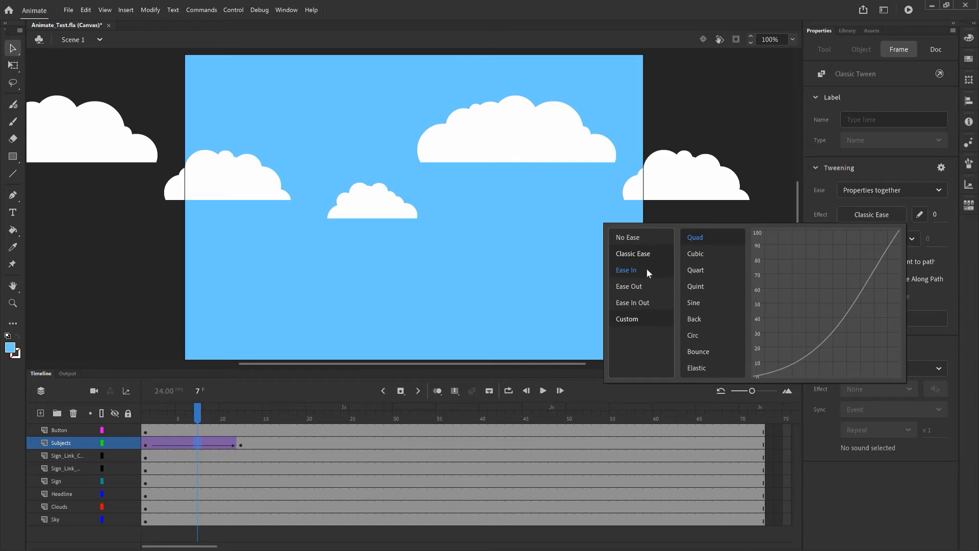
pyautogui.click(641, 288)
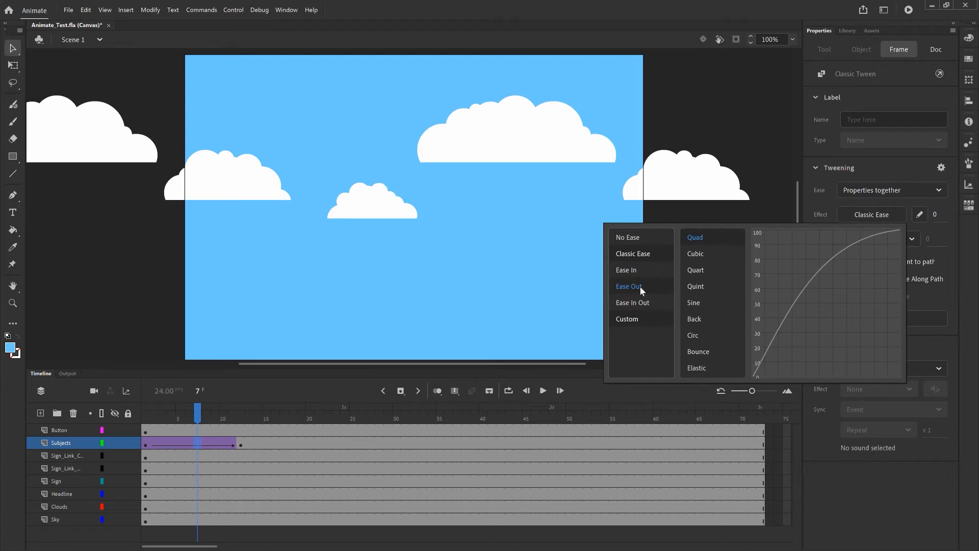
pyautogui.click(633, 319)
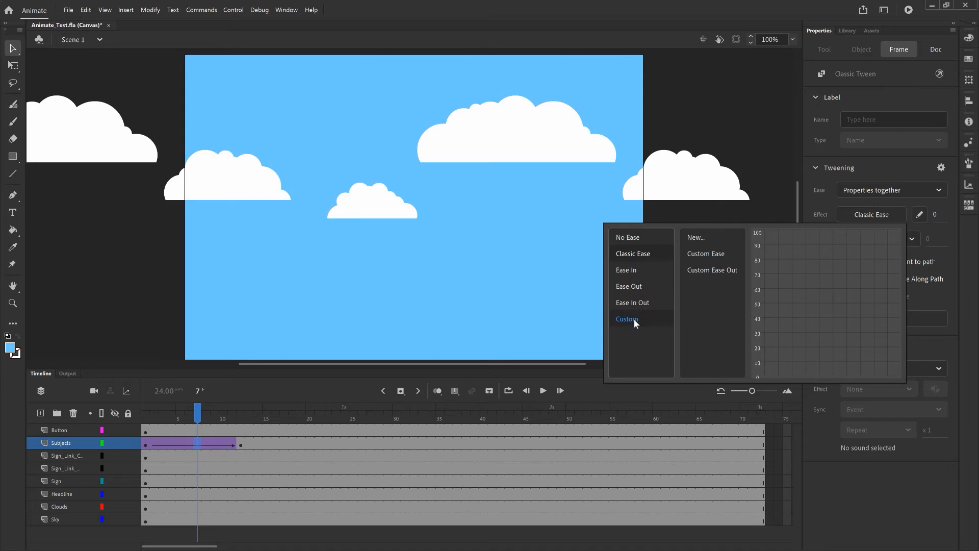
pyautogui.click(703, 239)
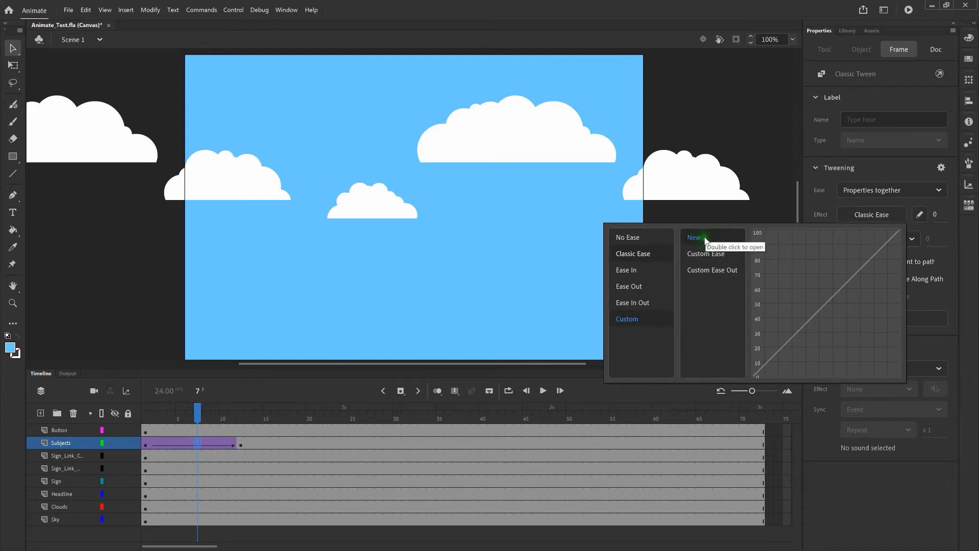
pyautogui.doubleClick(712, 240)
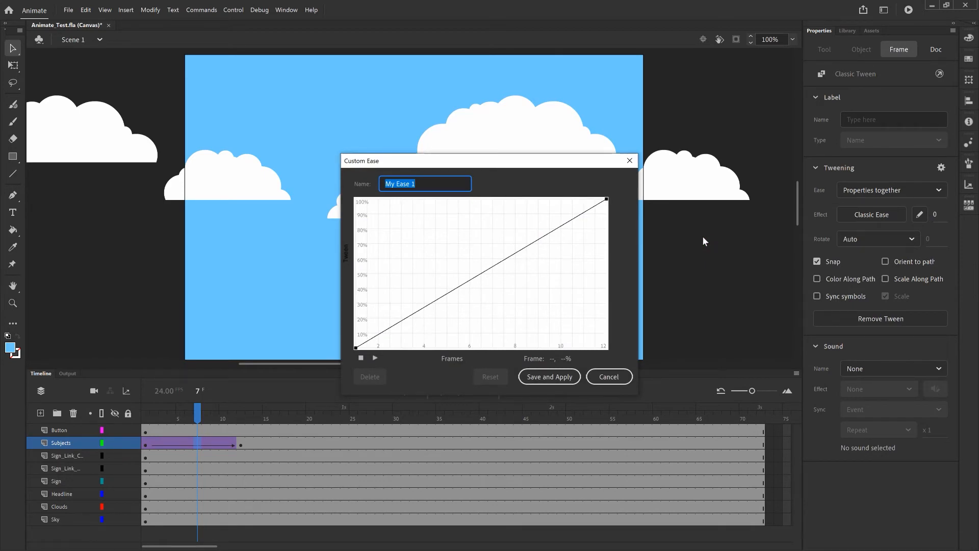
# Name the custom ease "Project Ease In".
pyautogui.write('Project Eases')
pyautogui.press('BackSpace')
pyautogui.write('In')
# Bend the ease curve by pulling its start handle to about frame 2.4 at 47% and its end handle to about frame 8.2 at 100%.
pyautogui.click(442, 296)
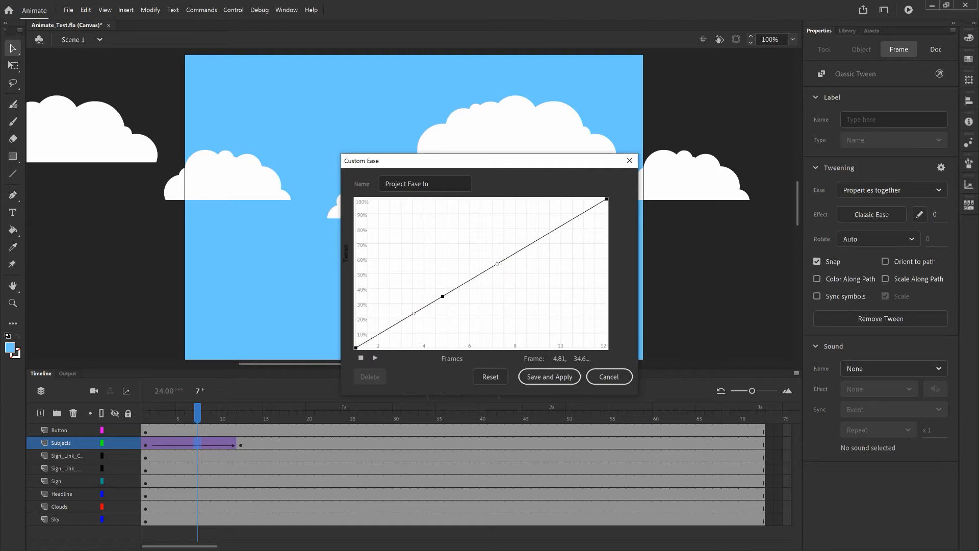
pyautogui.press('Delete')
pyautogui.click(356, 347)
pyautogui.moveTo(440, 298); pyautogui.dragTo(387, 277)
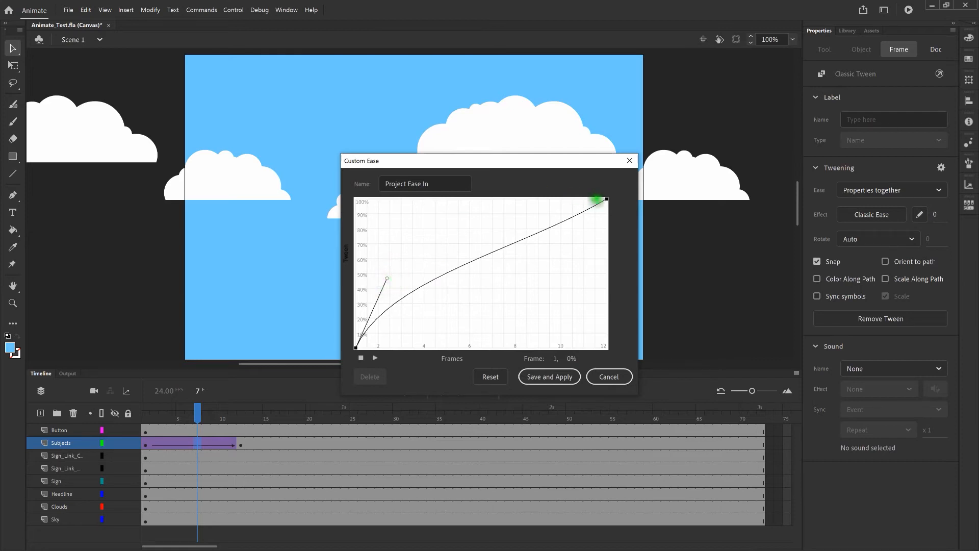
pyautogui.click(606, 199)
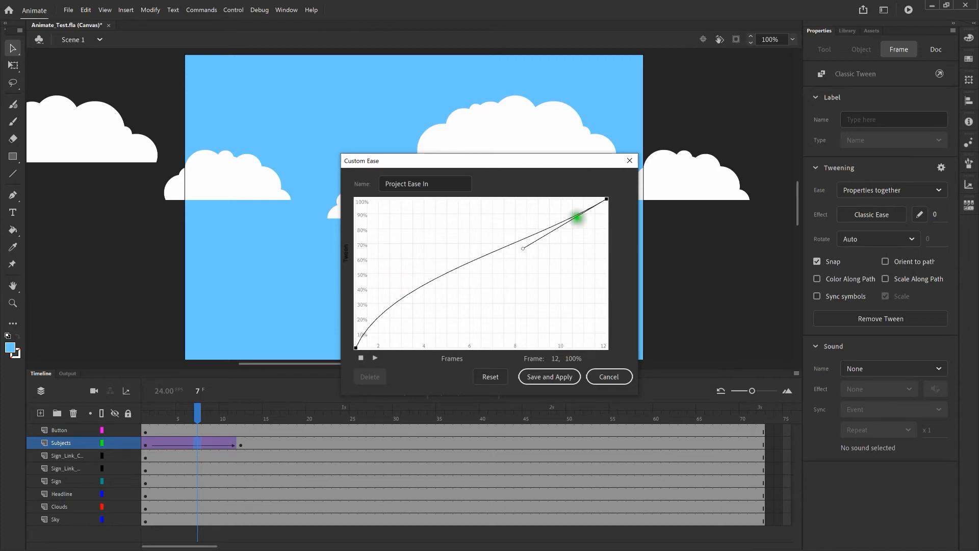
pyautogui.moveTo(523, 249); pyautogui.dragTo(521, 198)
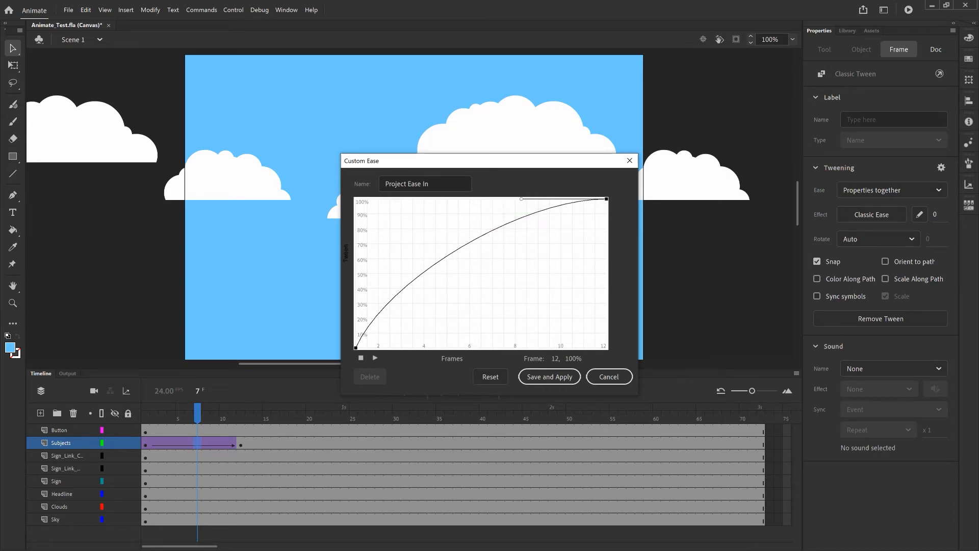
# Save and apply the Project Ease In curve to the Subjects tween, without extra anchor points, and preview the animation from frame 1.
pyautogui.click(463, 244)
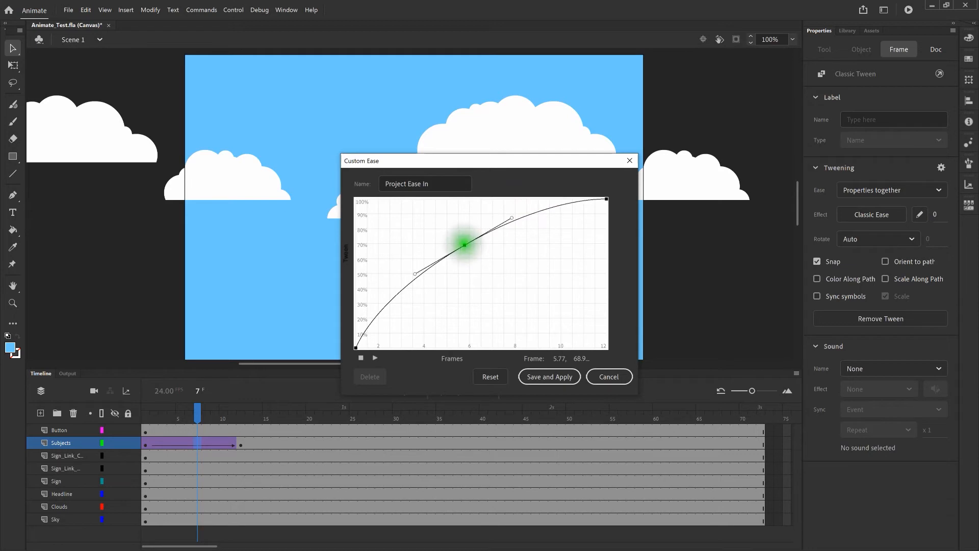
pyautogui.click(515, 221)
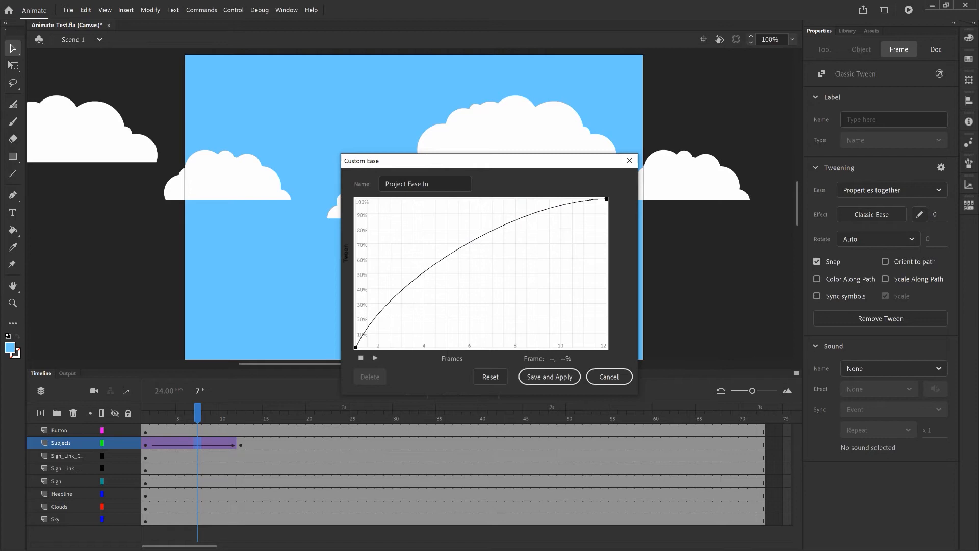
pyautogui.click(564, 378)
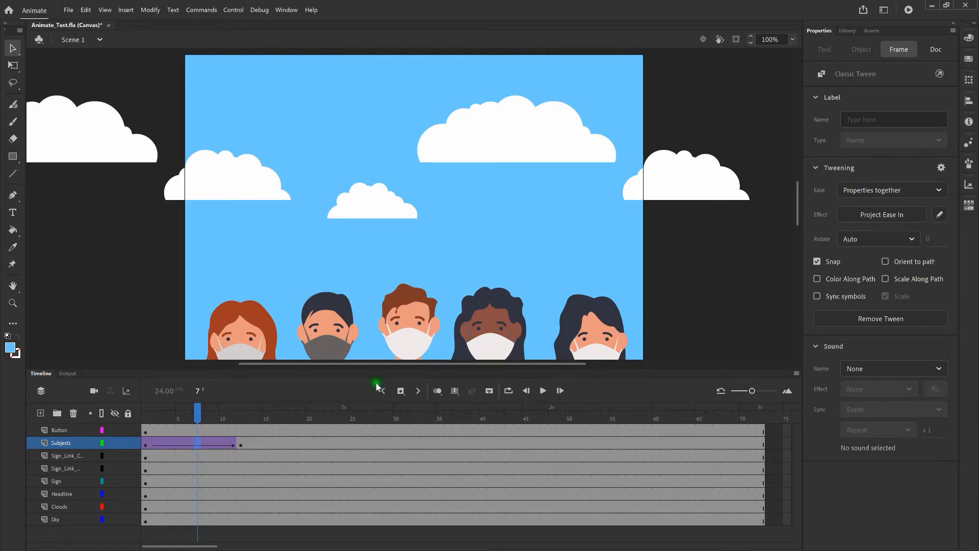
pyautogui.moveTo(198, 414); pyautogui.dragTo(127, 411)
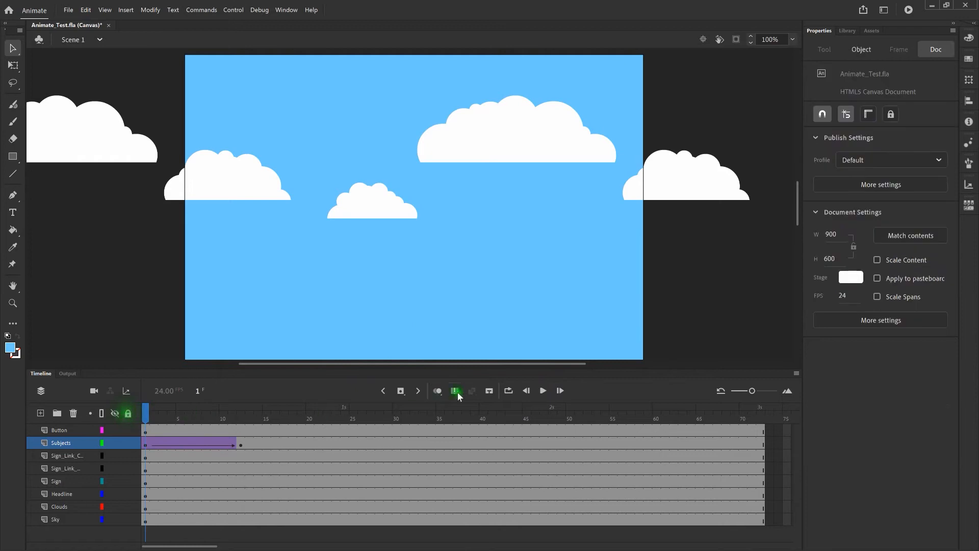
pyautogui.click(543, 391)
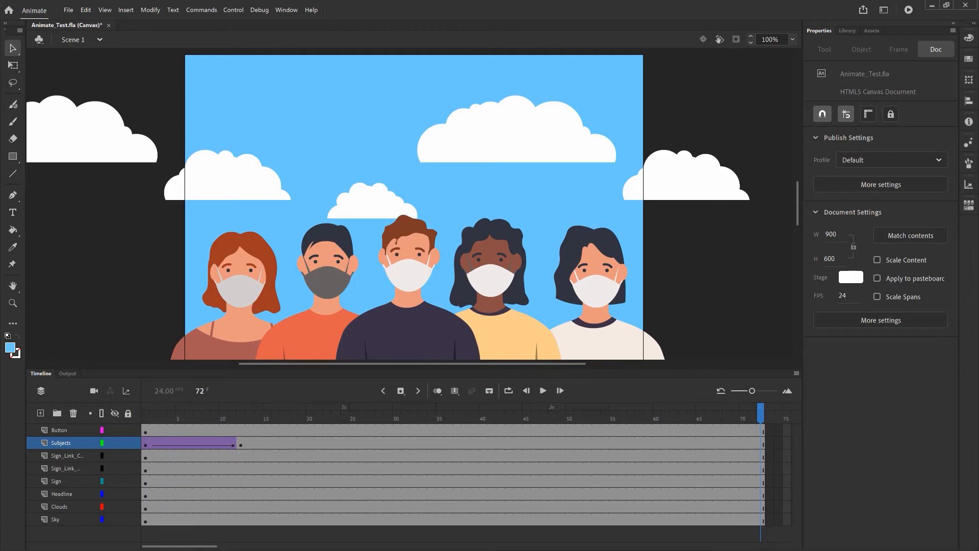
# Insert keyframes at frame 13 on the Button and Headline layers.
pyautogui.click(248, 429)
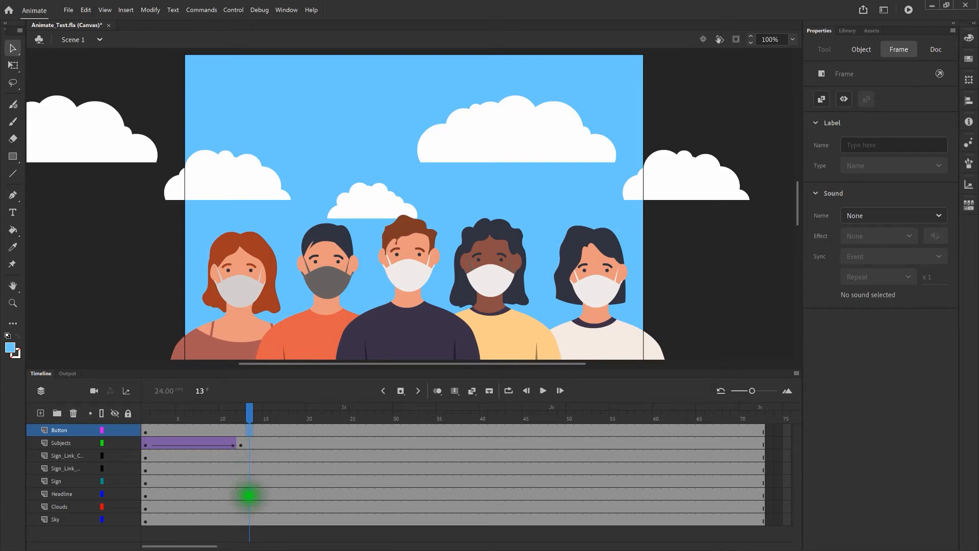
pyautogui.click(249, 494)
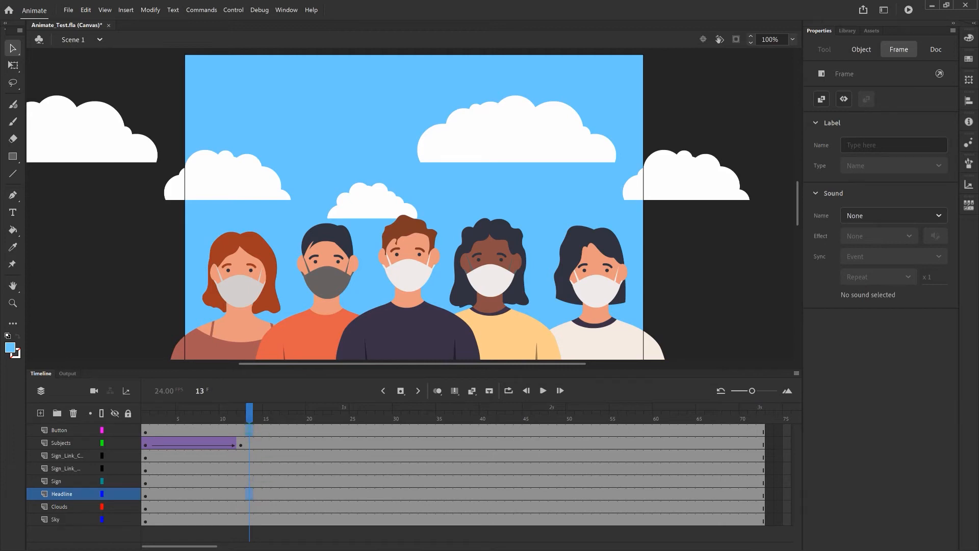
pyautogui.rightClick(249, 430)
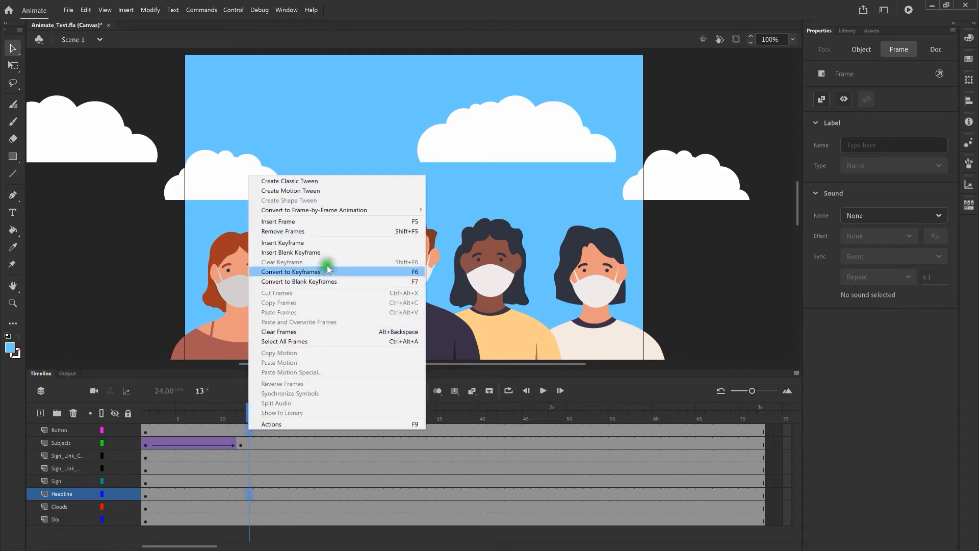
pyautogui.click(337, 246)
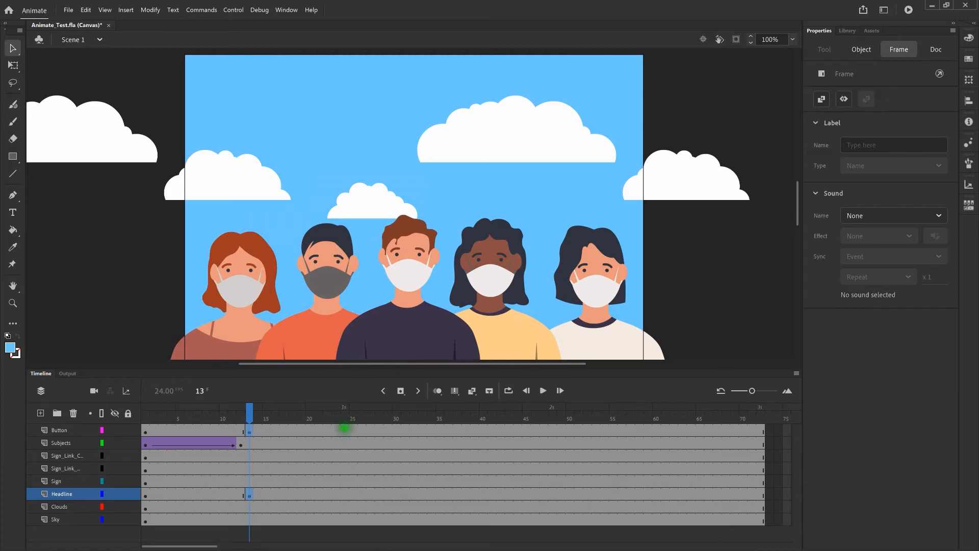
# Insert keyframes at frame 24 on the Button and Headline layers and move the headline and CLICK HERE button up onto the stage there.
pyautogui.click(343, 430)
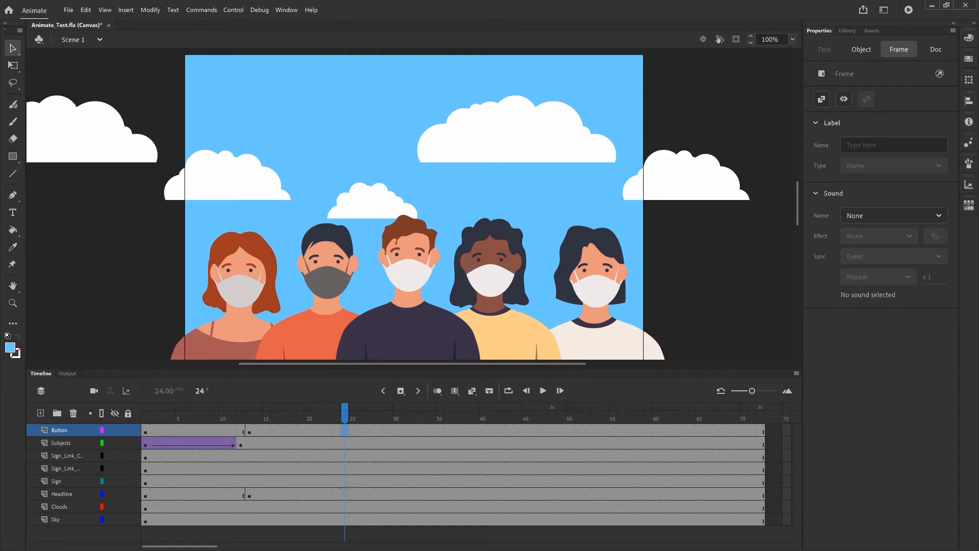
pyautogui.click(344, 493)
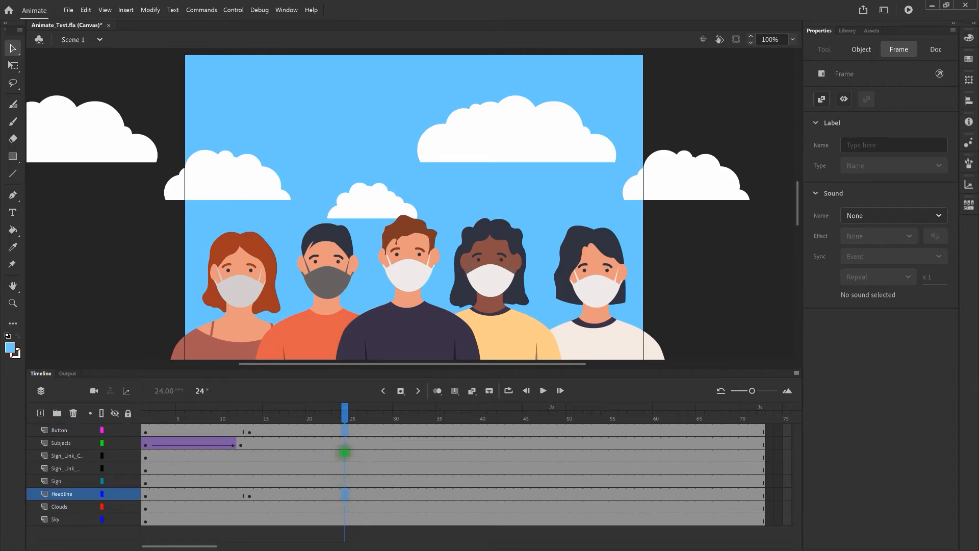
pyautogui.rightClick(344, 426)
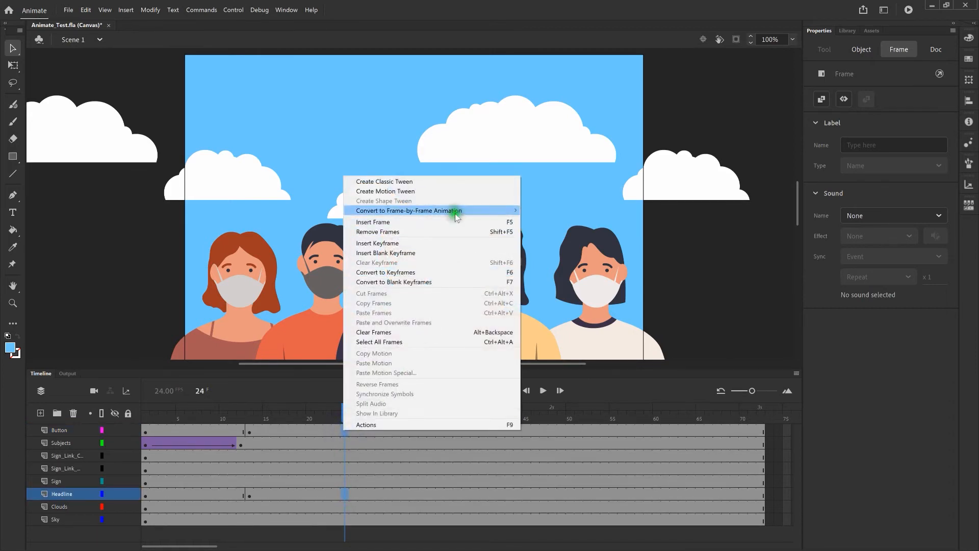
pyautogui.moveTo(455, 214)
pyautogui.click(449, 242)
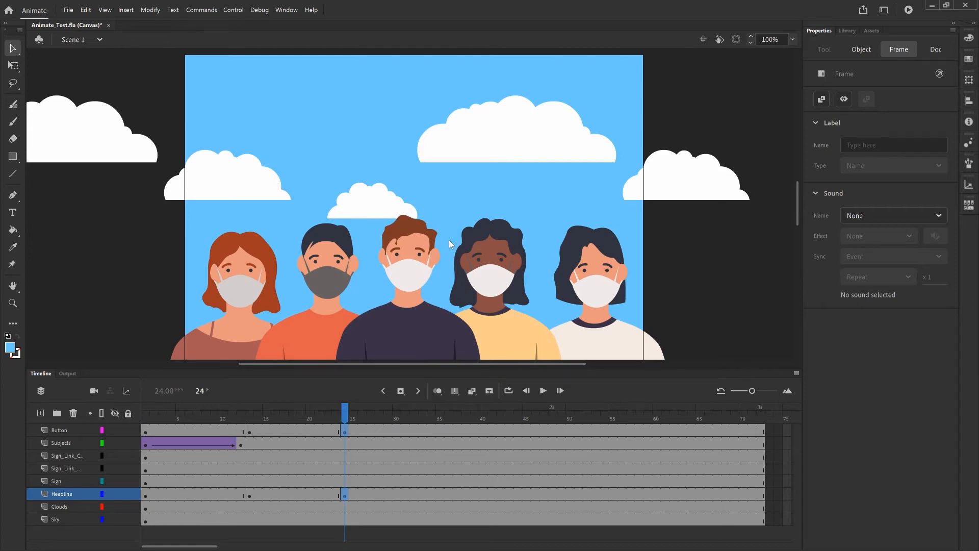
pyautogui.hotkey('ctrl', '-')
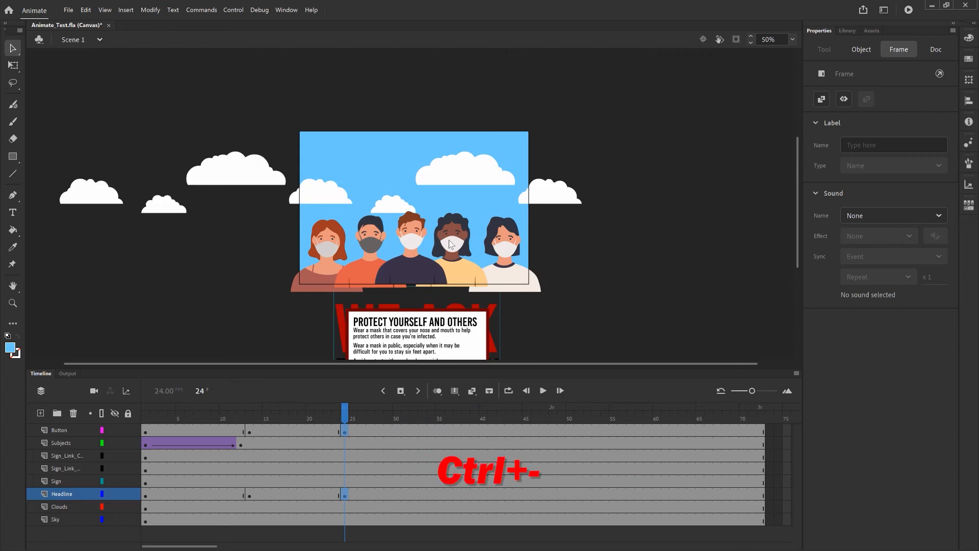
pyautogui.moveTo(798, 141); pyautogui.dragTo(795, 170)
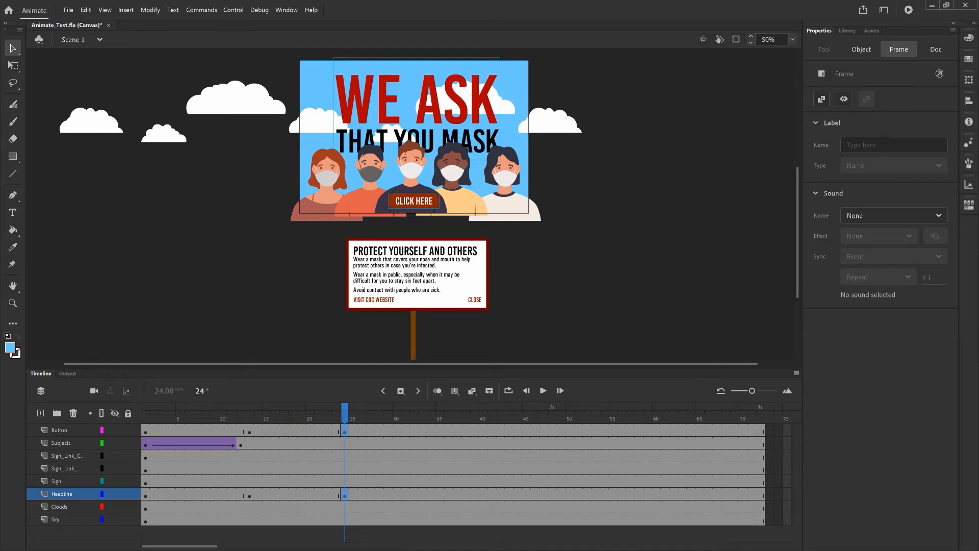
# Create classic tweens between frames 13 and 24 on the Button and Headline layers, converting their content to symbols, and preview from frame 1.
pyautogui.click(293, 430)
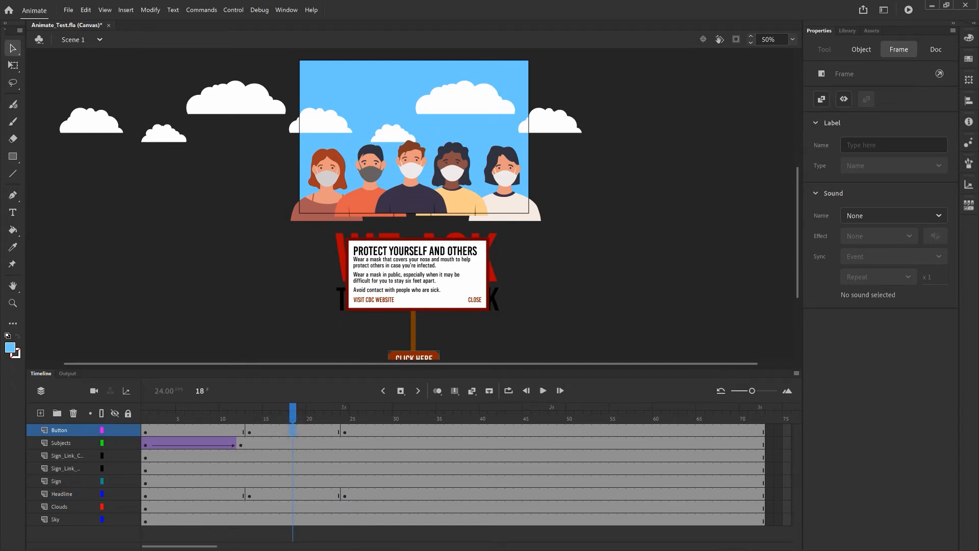
pyautogui.click(293, 493)
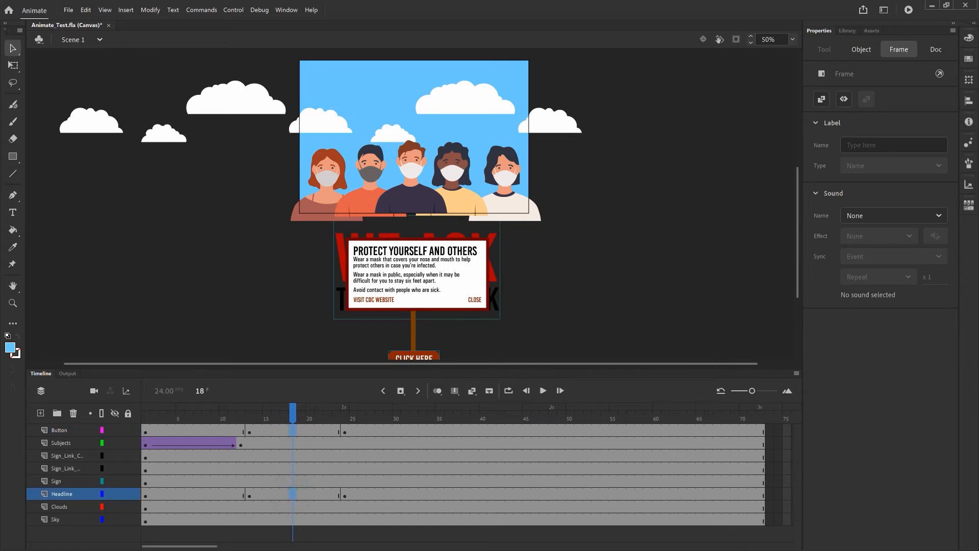
pyautogui.rightClick(291, 431)
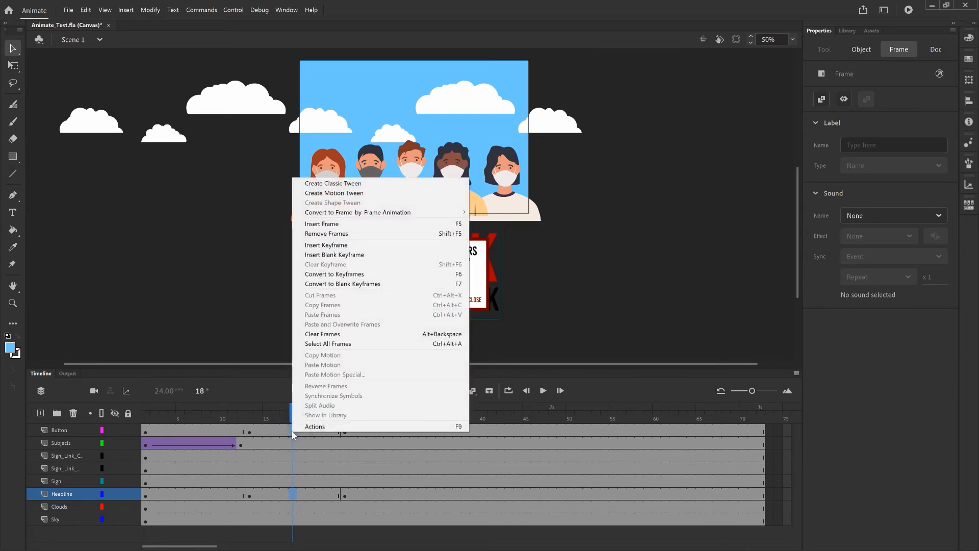
pyautogui.click(355, 184)
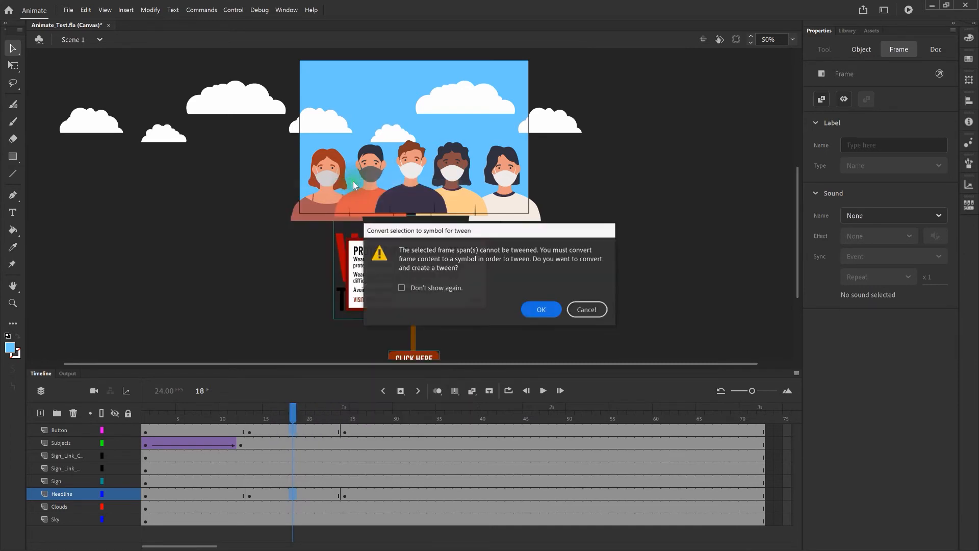
pyautogui.click(542, 309)
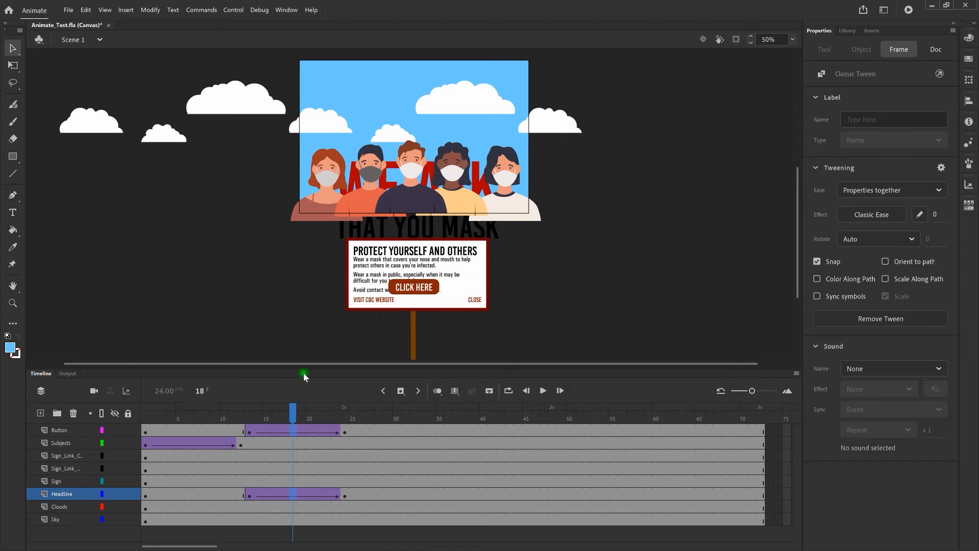
pyautogui.moveTo(293, 411); pyautogui.dragTo(145, 411)
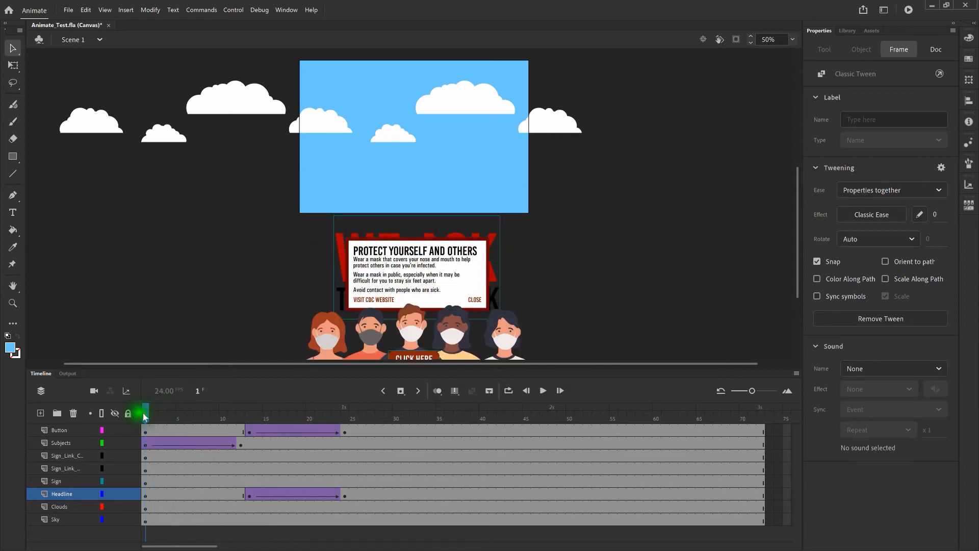
pyautogui.click(543, 390)
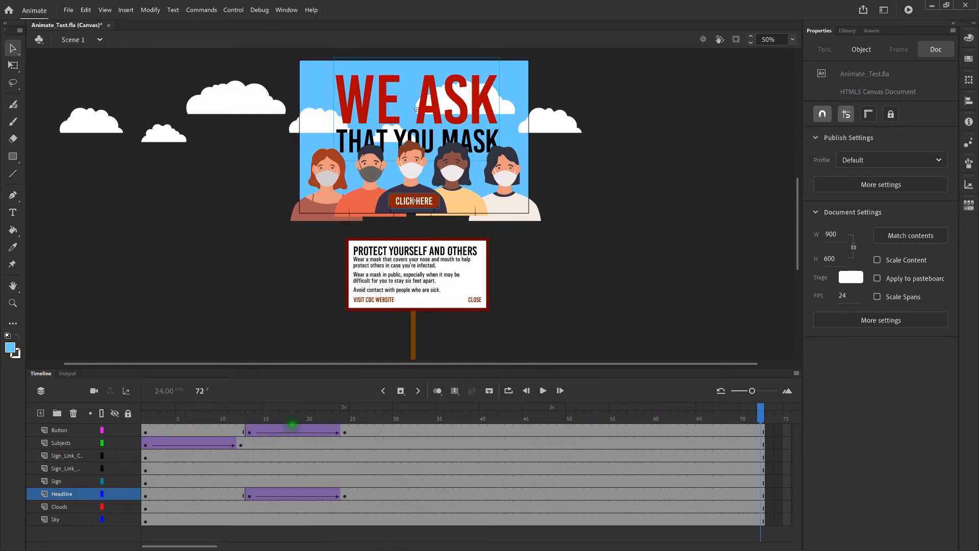
# Apply the custom Project Ease In ease to the Button and Headline tweens together.
pyautogui.click(294, 430)
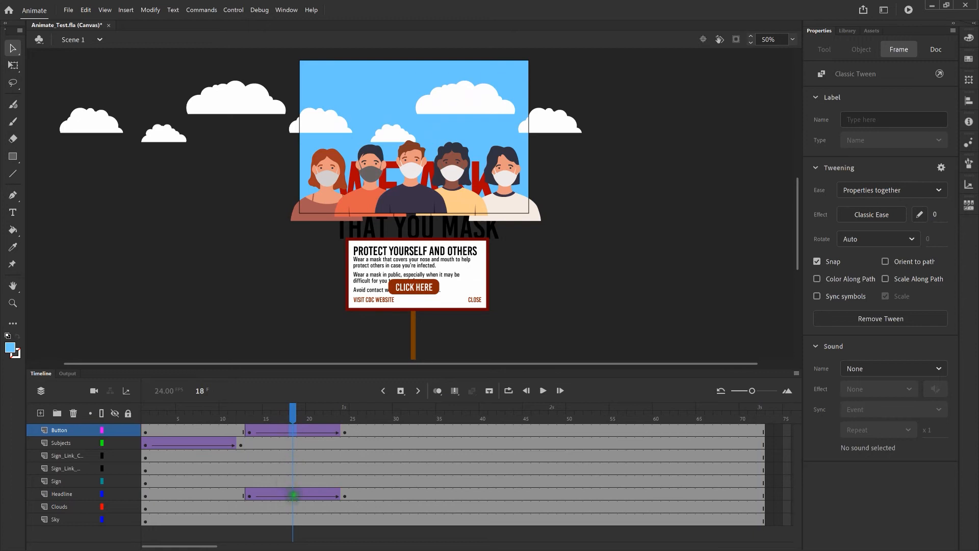
pyautogui.click(294, 495)
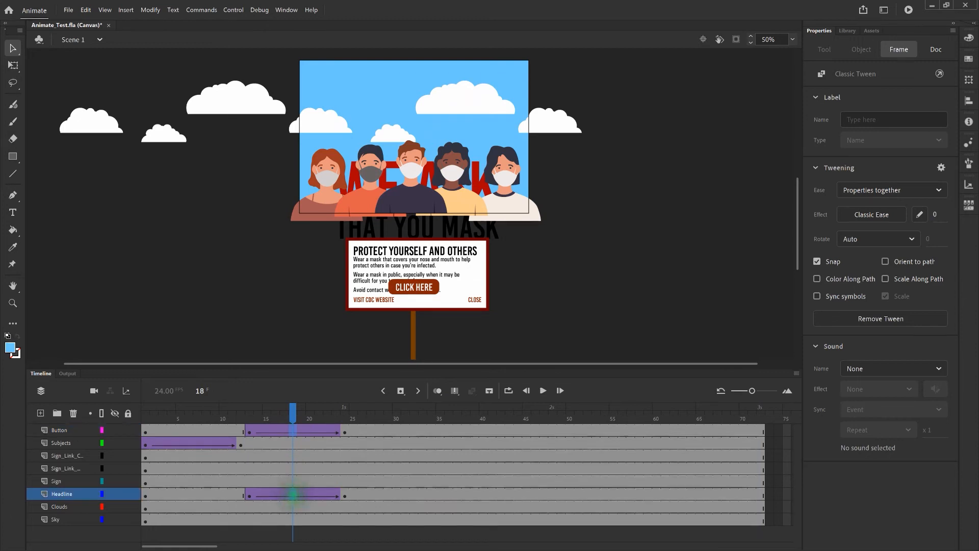
pyautogui.click(882, 216)
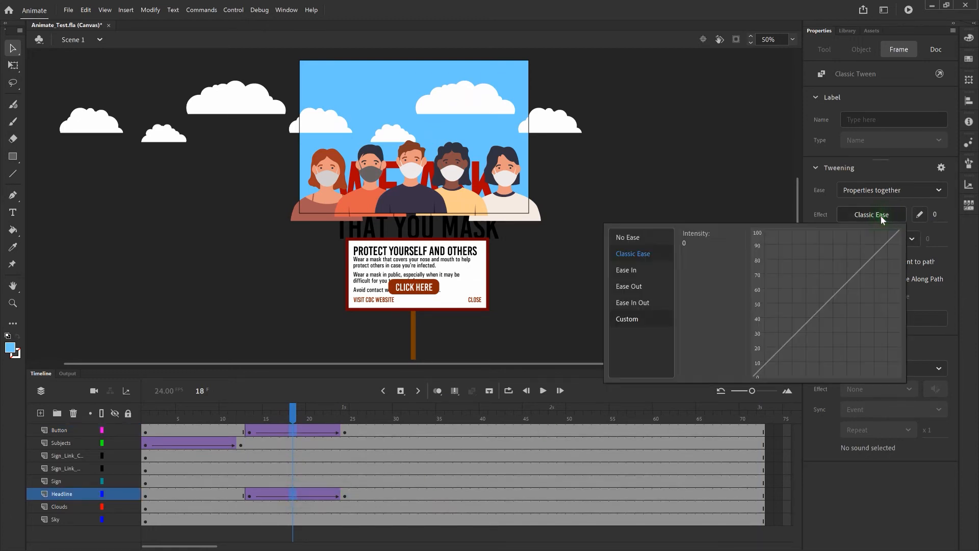
pyautogui.click(649, 319)
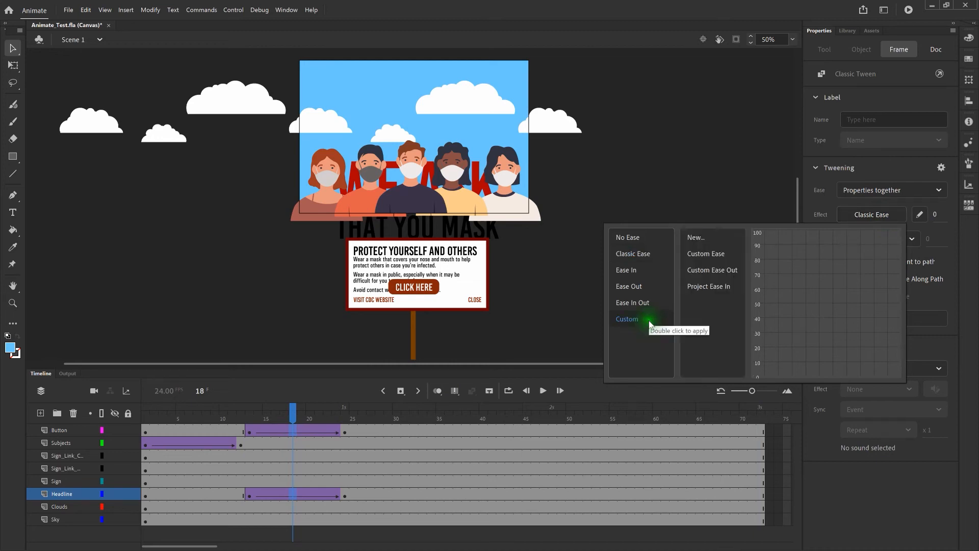
pyautogui.doubleClick(729, 287)
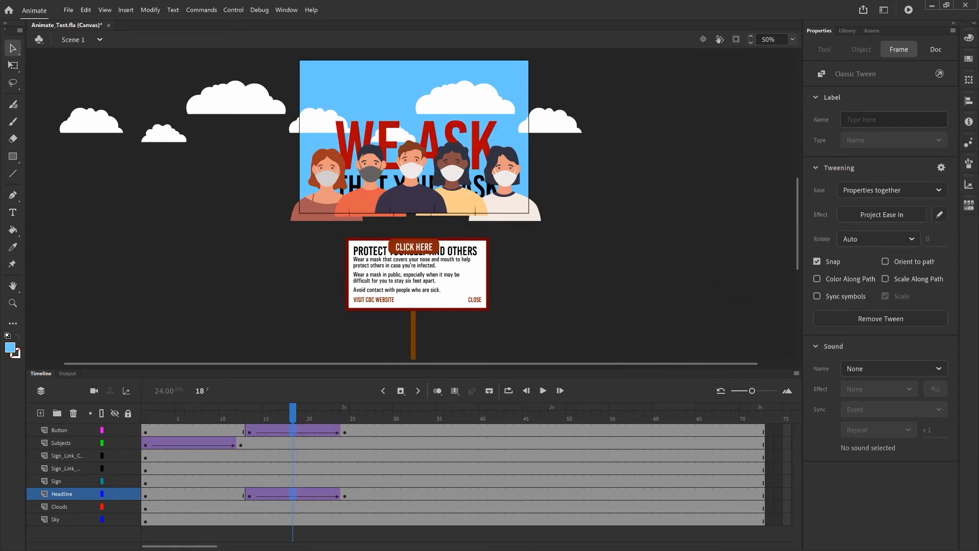
# Check the ease on the Button and Headline tweens, and preview the eased headline and button entrance from frame 1.
pyautogui.click(301, 430)
pyautogui.click(301, 495)
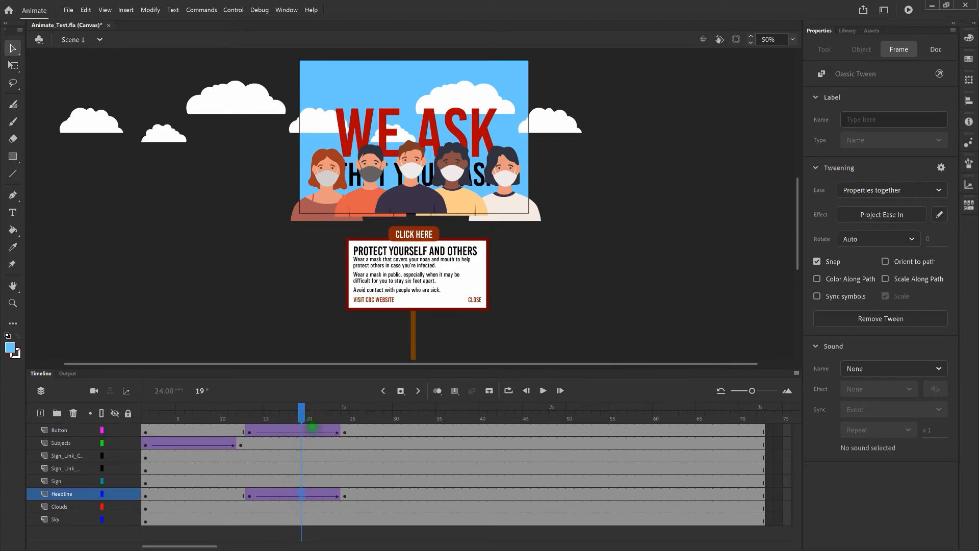
pyautogui.click(304, 417)
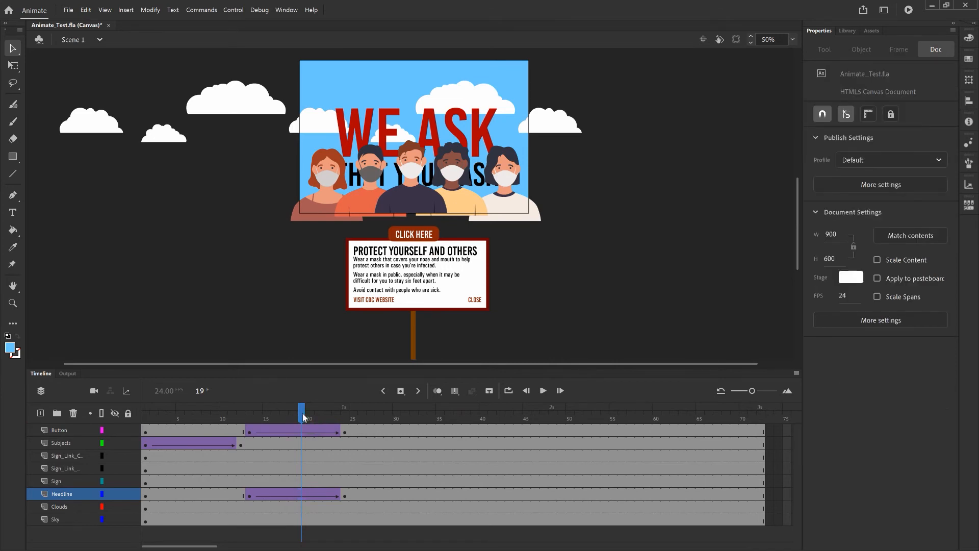
pyautogui.moveTo(303, 417); pyautogui.dragTo(134, 414)
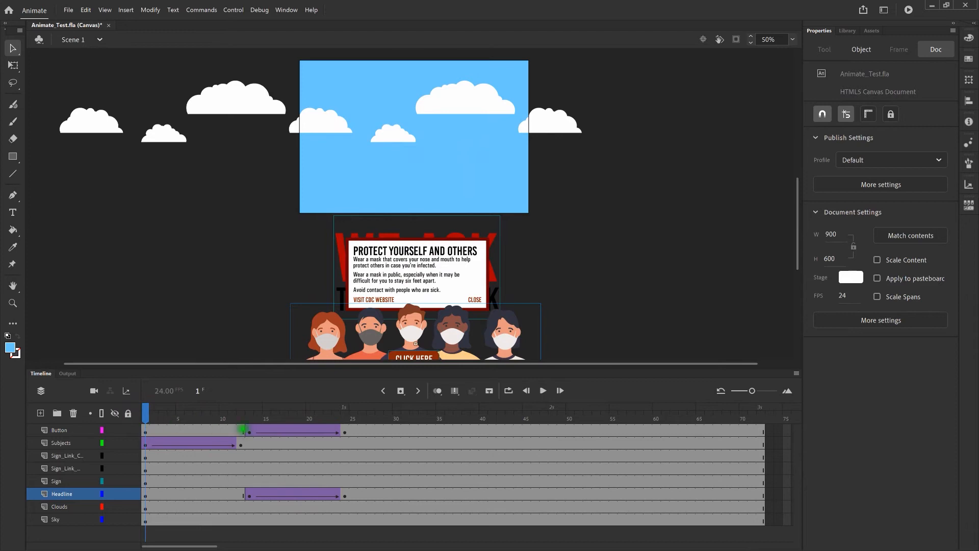
pyautogui.click(544, 392)
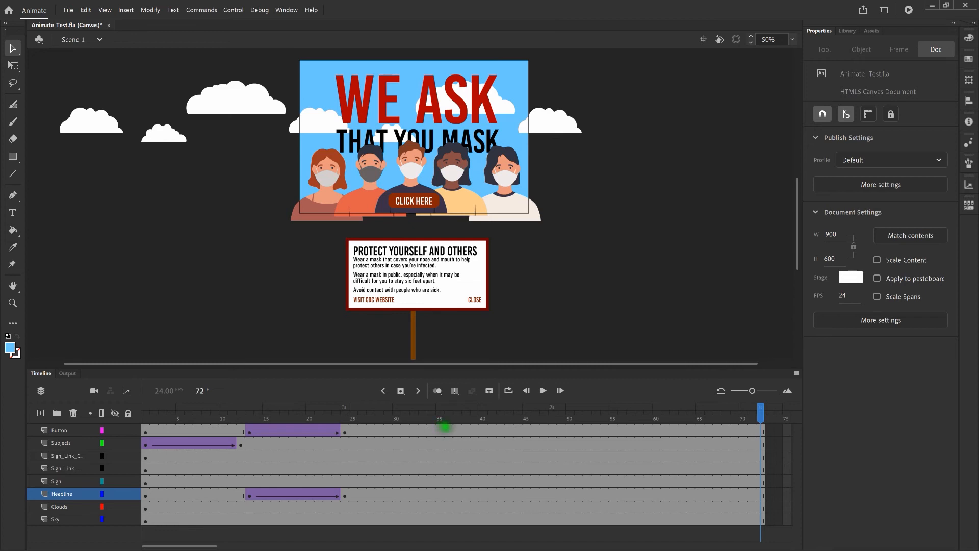
# Insert keyframes at frame 36 on the Button and Headline layers and move the headline and CLICK HERE button down off the stage there.
pyautogui.click(445, 429)
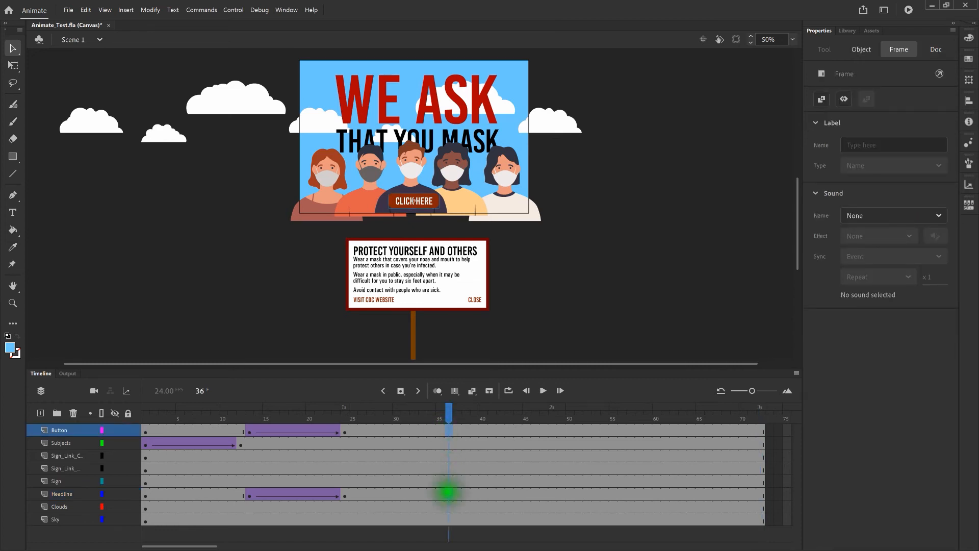
pyautogui.click(448, 492)
pyautogui.rightClick(448, 492)
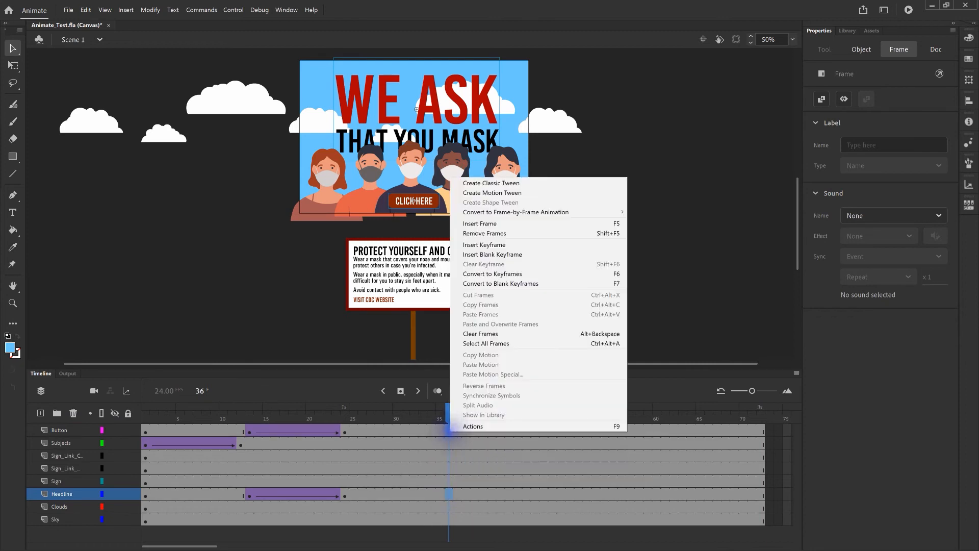
pyautogui.click(564, 245)
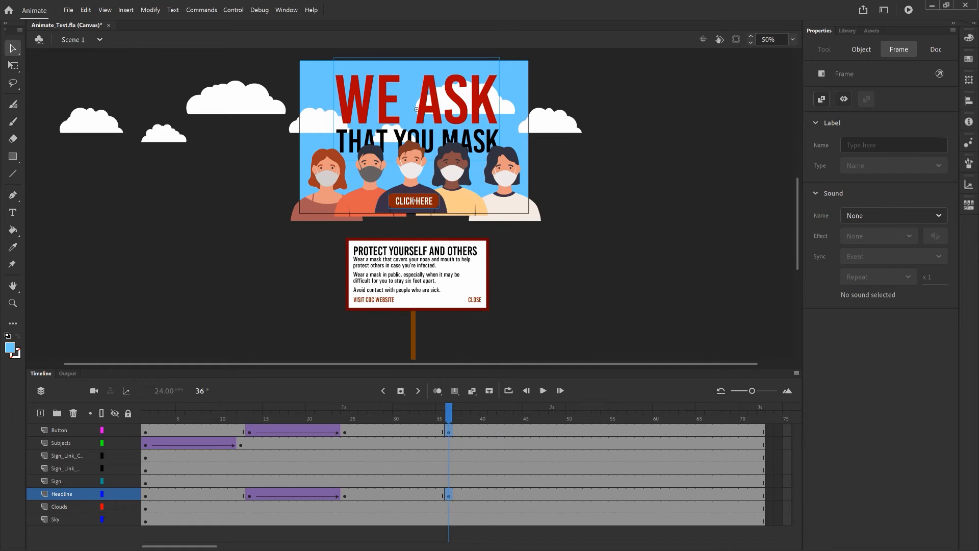
pyautogui.moveTo(413, 200); pyautogui.dragTo(414, 357)
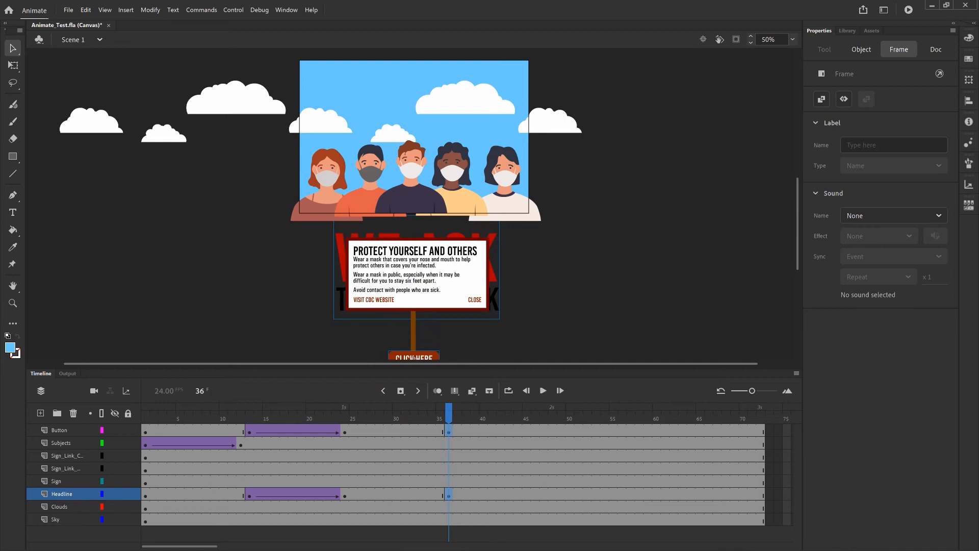
# Create classic tweens between frames 24 and 36 on the Button and Headline layers and preview the animation from frame 1.
pyautogui.click(396, 431)
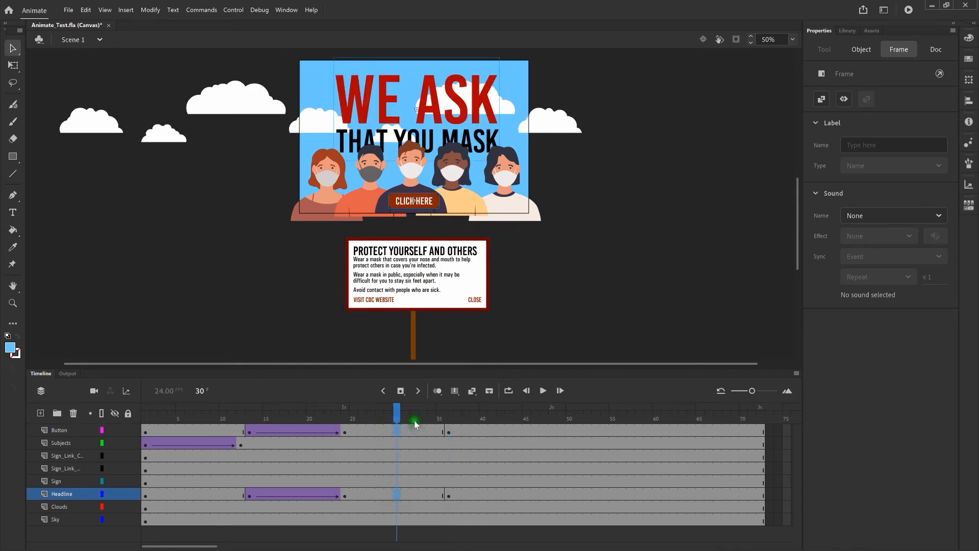
pyautogui.rightClick(397, 430)
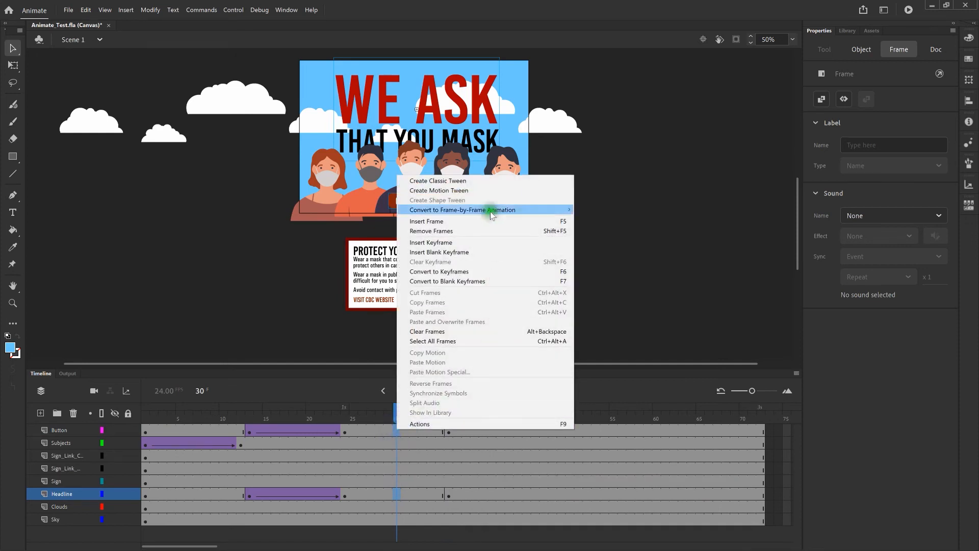
pyautogui.click(492, 181)
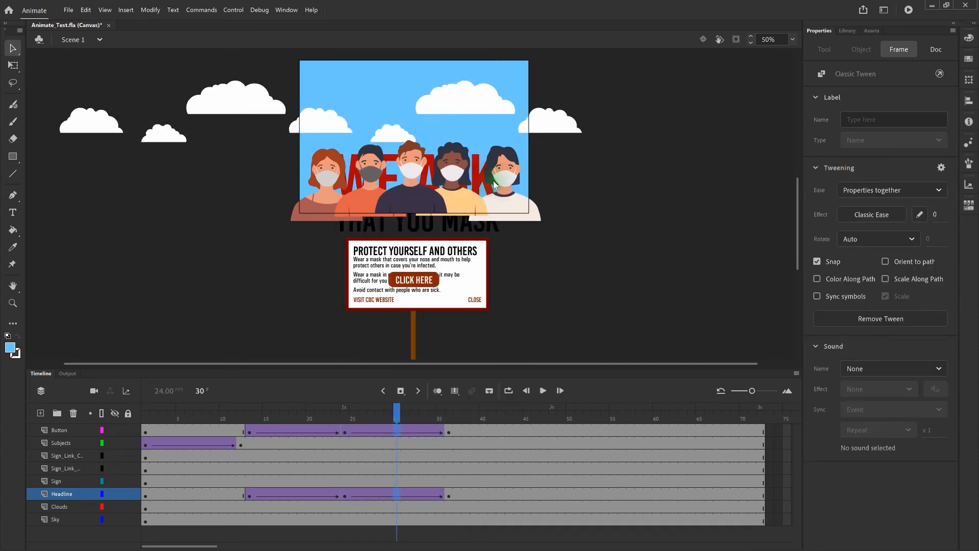
pyautogui.moveTo(396, 408); pyautogui.dragTo(92, 396)
pyautogui.press('Return')
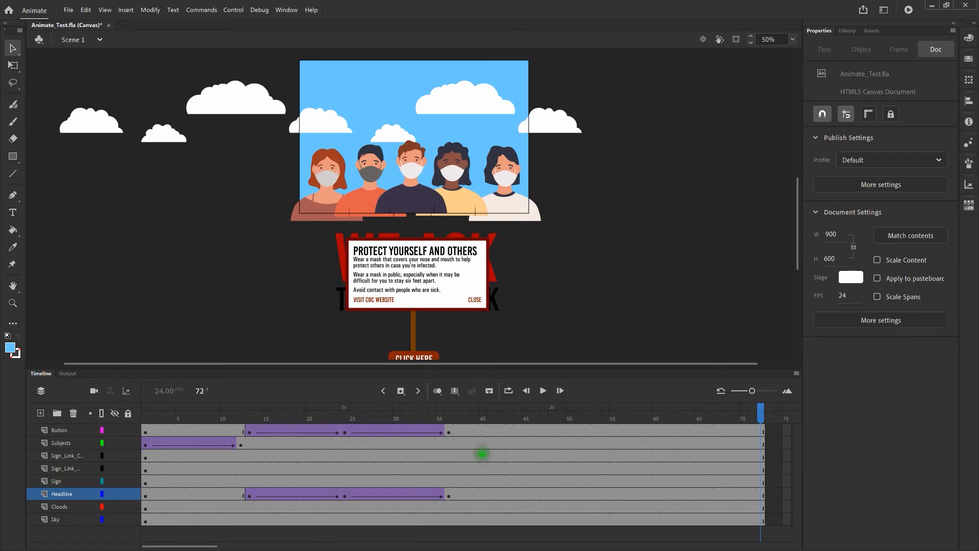
# Start a new custom ease named Project Ease Out for the Button and Headline tweens between frames 24 and 36.
pyautogui.click(397, 430)
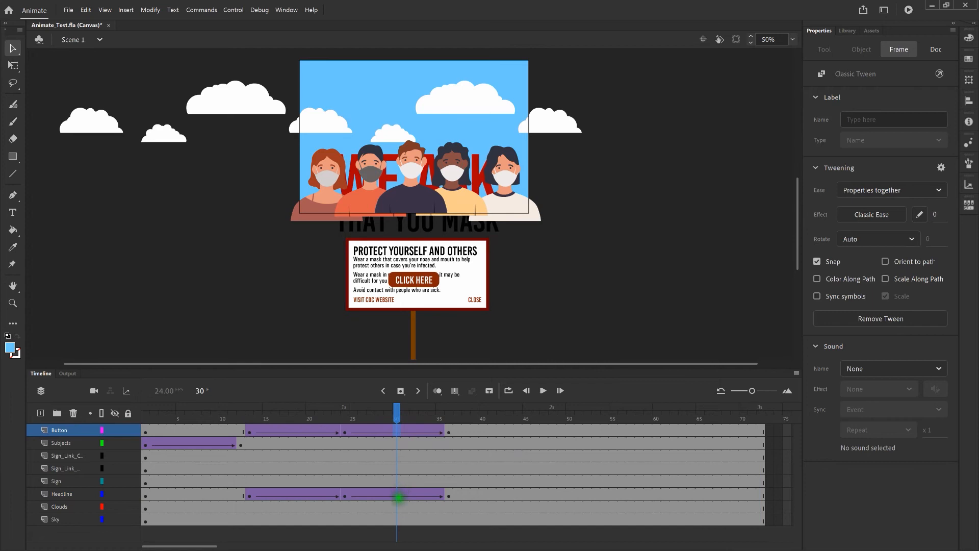
pyautogui.click(397, 496)
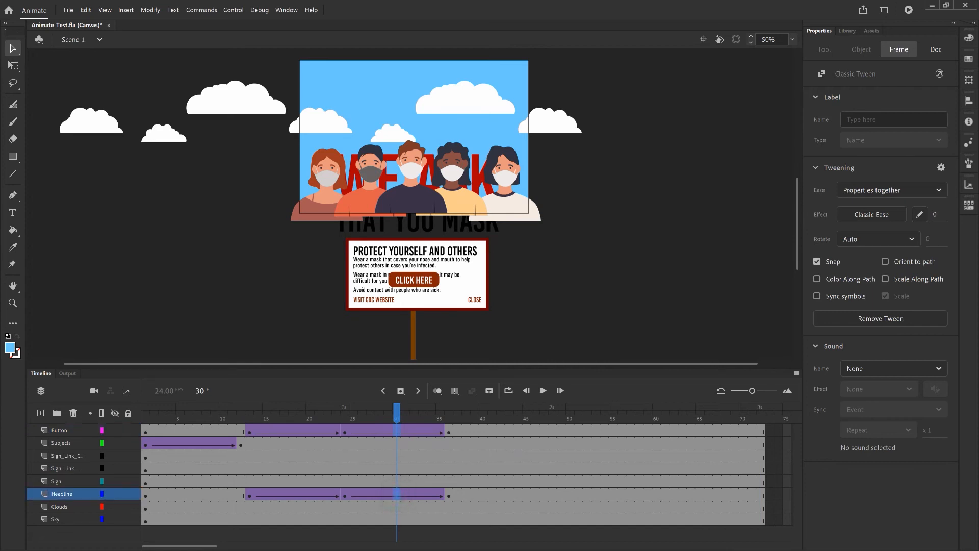
pyautogui.click(879, 216)
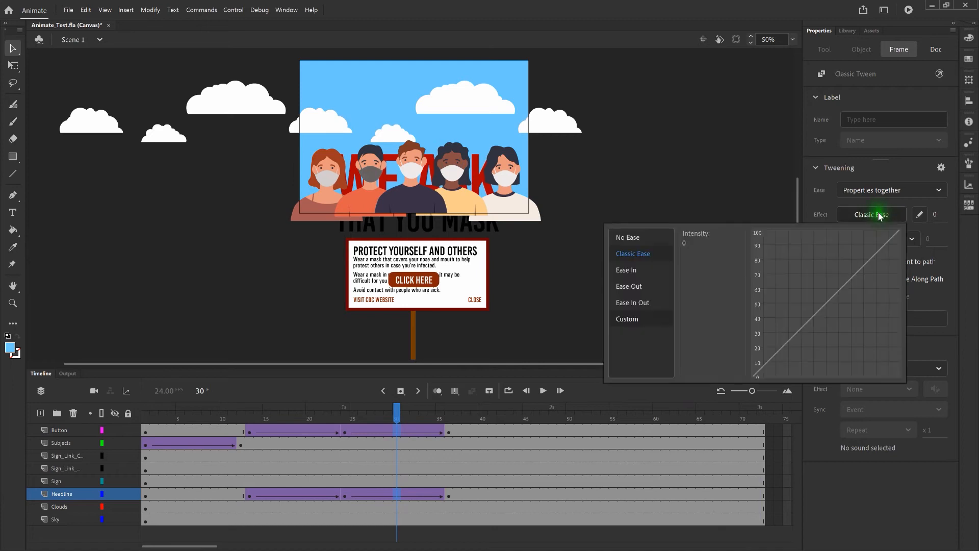
pyautogui.click(642, 323)
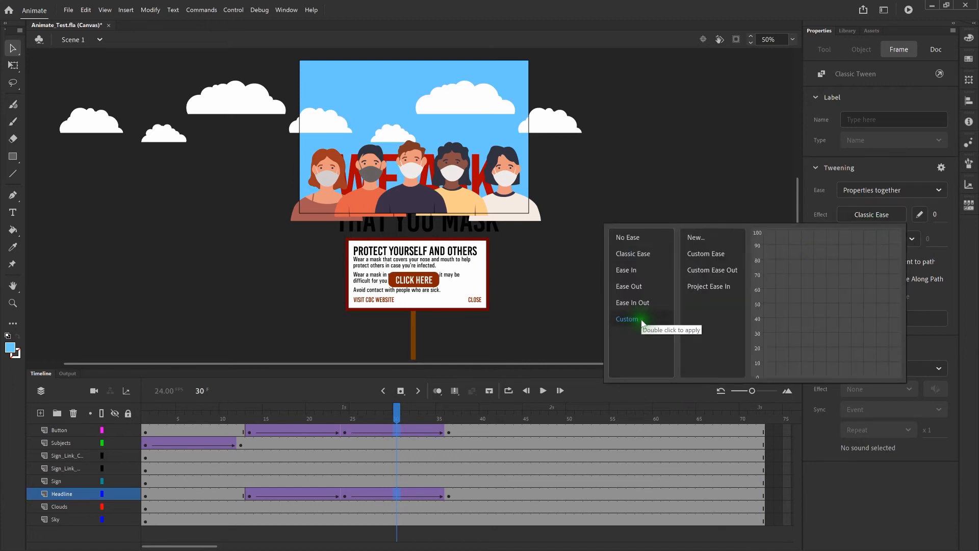
pyautogui.click(717, 237)
pyautogui.doubleClick(717, 237)
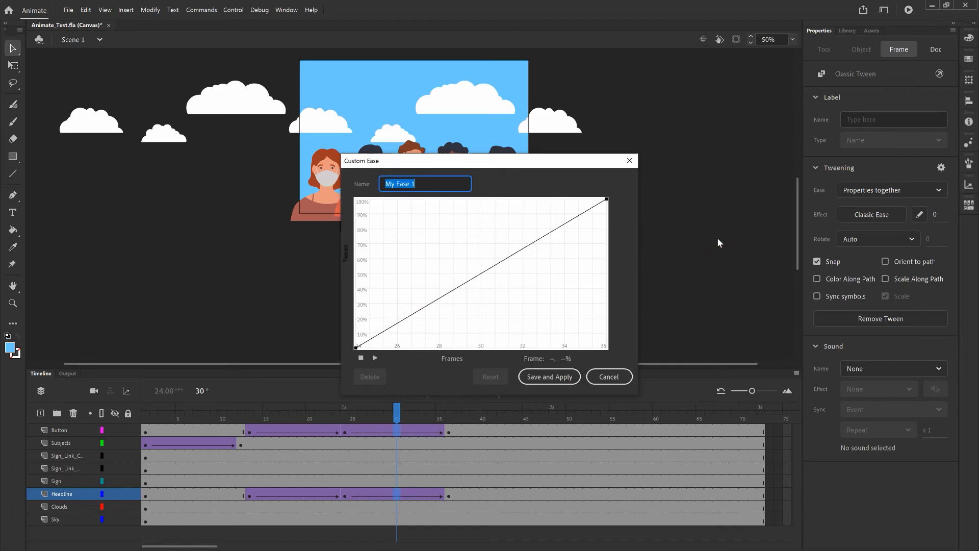
pyautogui.write('Pri')
pyautogui.press('BackSpace')
pyautogui.write('oject Eases')
pyautogui.press('BackSpace')
pyautogui.write('Out')
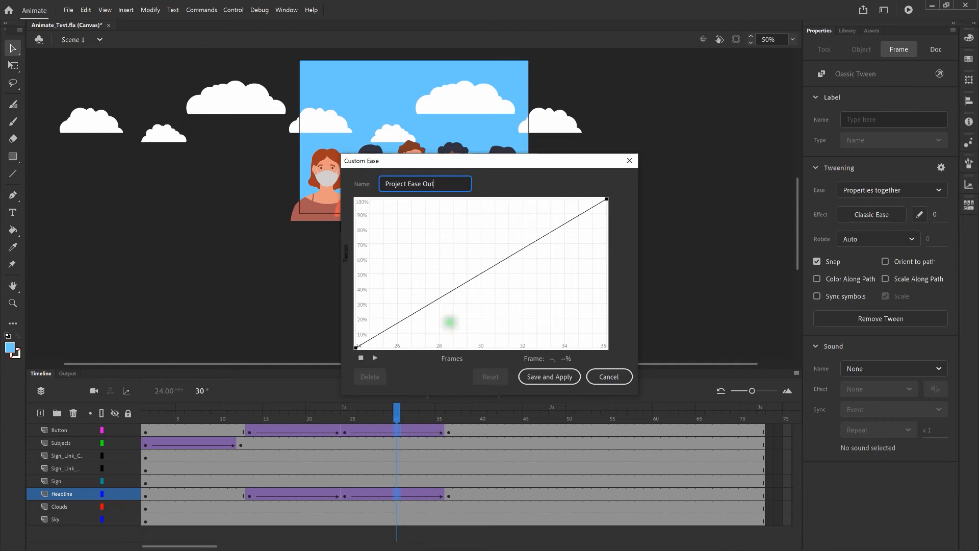
# Shape the ease curve with a flat start and a steep finish, save and apply it to both exit tweens, and preview from frame 1.
pyautogui.click(355, 347)
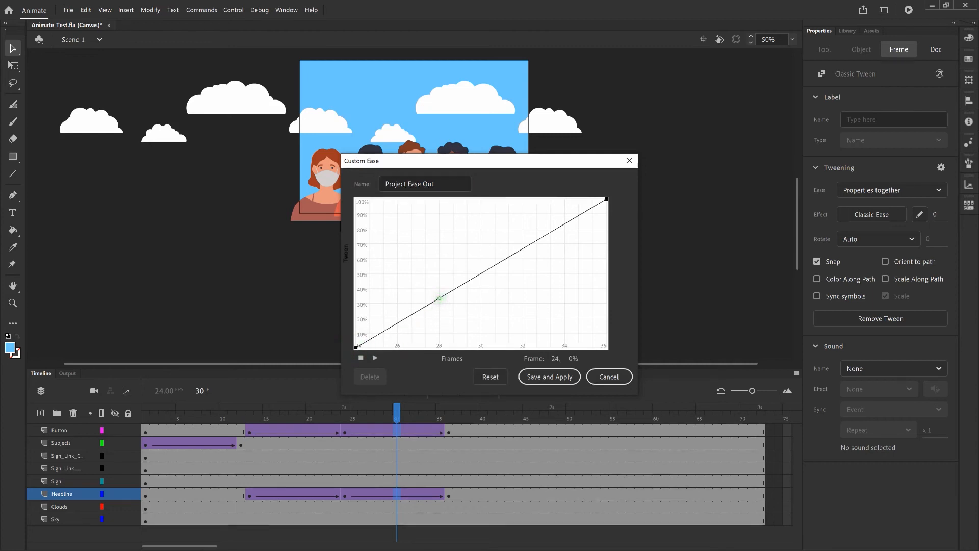
pyautogui.click(439, 298)
pyautogui.moveTo(439, 299); pyautogui.dragTo(442, 346)
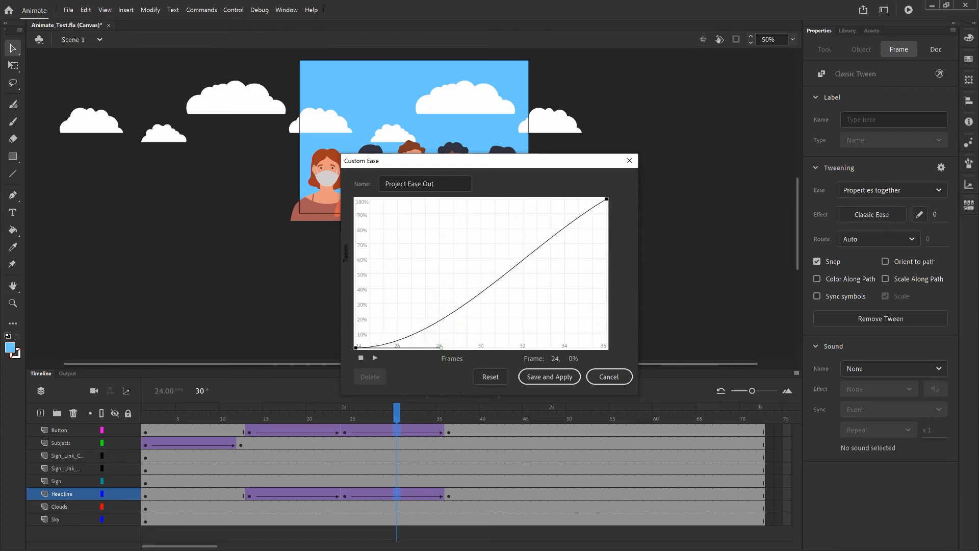
pyautogui.click(606, 199)
pyautogui.moveTo(595, 201); pyautogui.dragTo(588, 270)
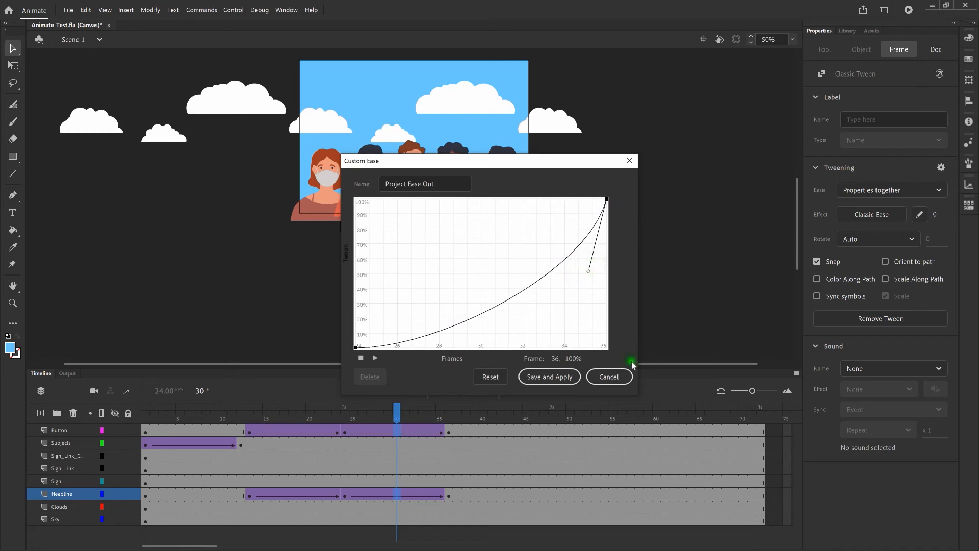
pyautogui.click(556, 377)
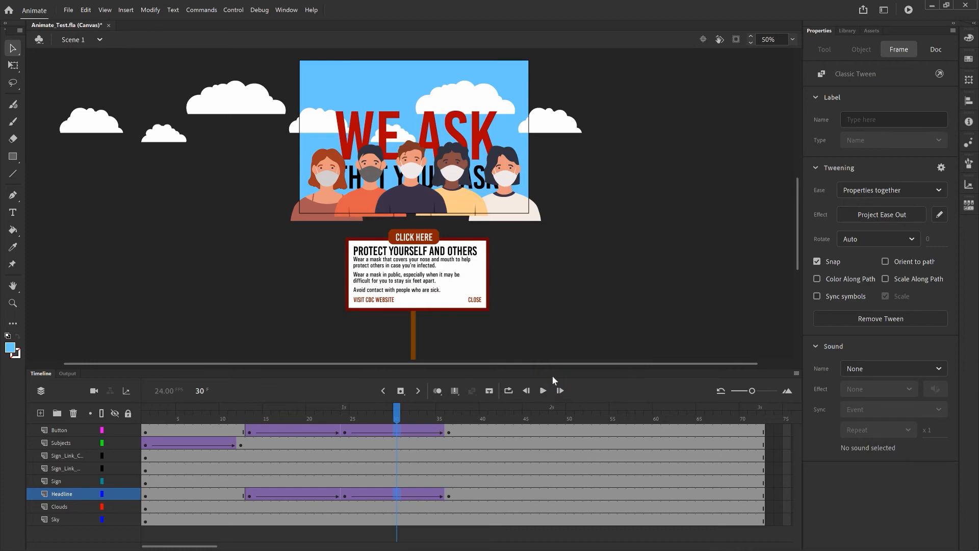
pyautogui.moveTo(399, 411); pyautogui.dragTo(135, 432)
pyautogui.press('Return')
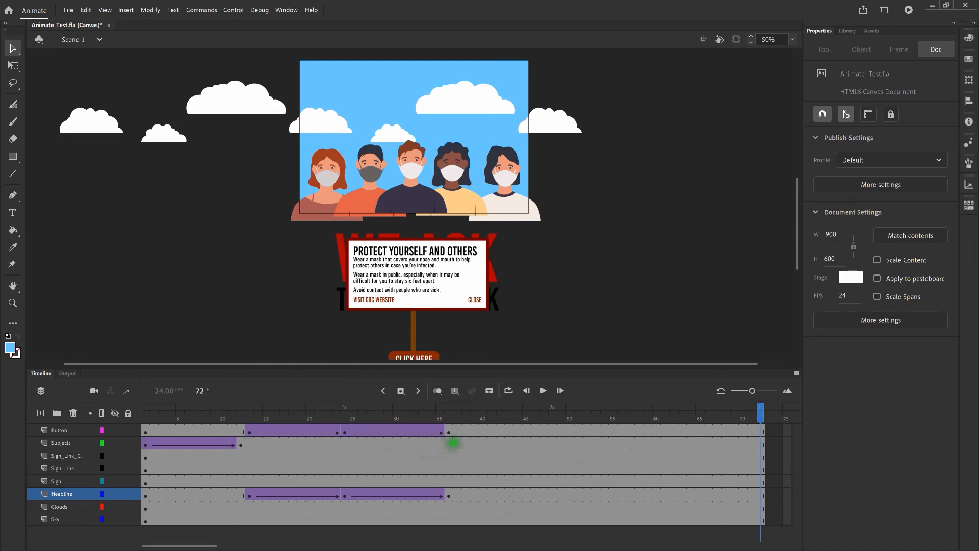
# Insert keyframes at frame 37 on the Sign layer and both Sign_Link layers.
pyautogui.click(455, 442)
pyautogui.click(457, 455)
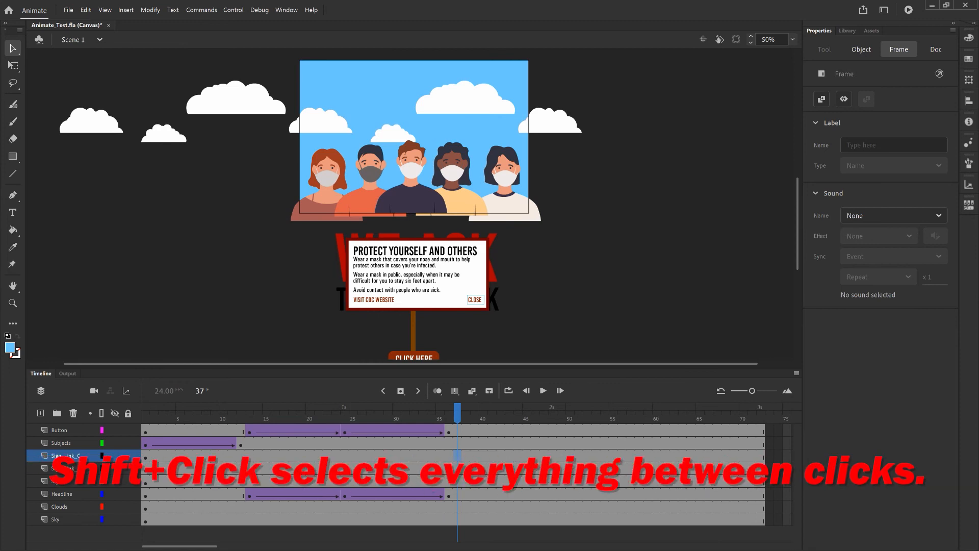
pyautogui.keyDown('shift'); pyautogui.click(457, 481); pyautogui.keyUp('shift')
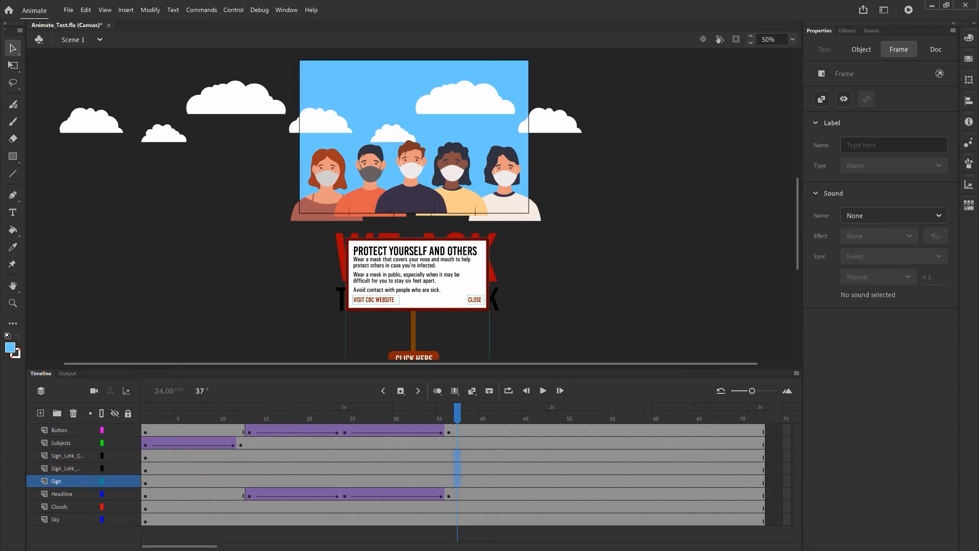
pyautogui.rightClick(457, 480)
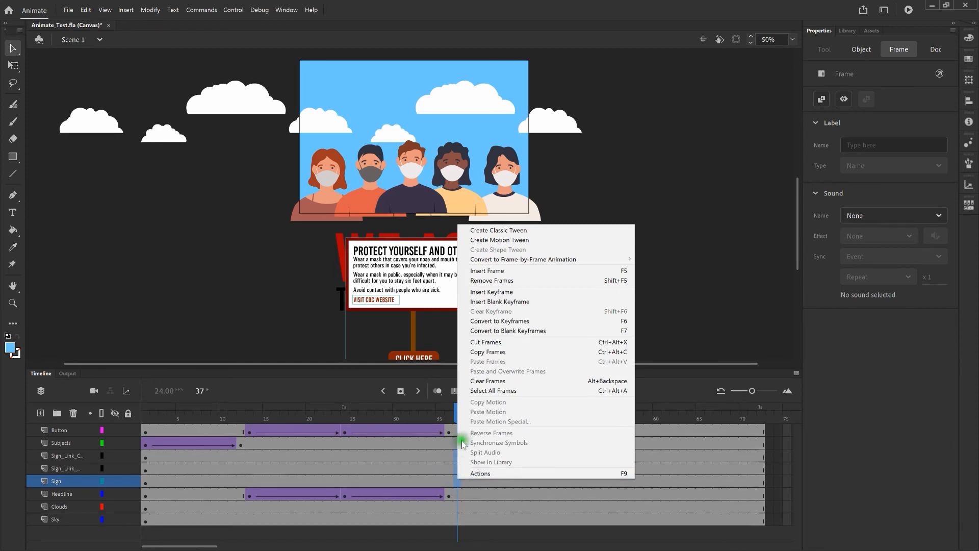
pyautogui.click(510, 292)
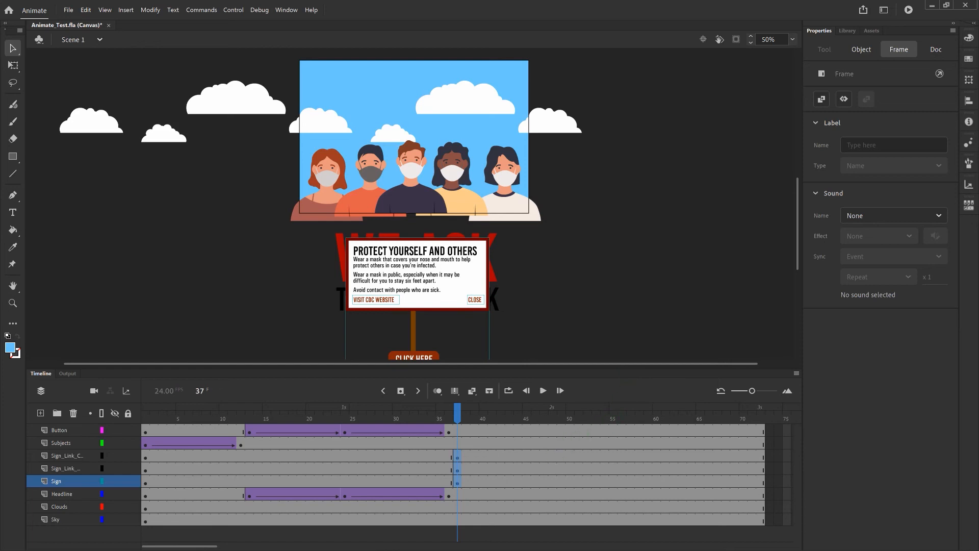
# Insert keyframes at frame 48 on the Sign layer and both Sign_Link layers.
pyautogui.click(552, 455)
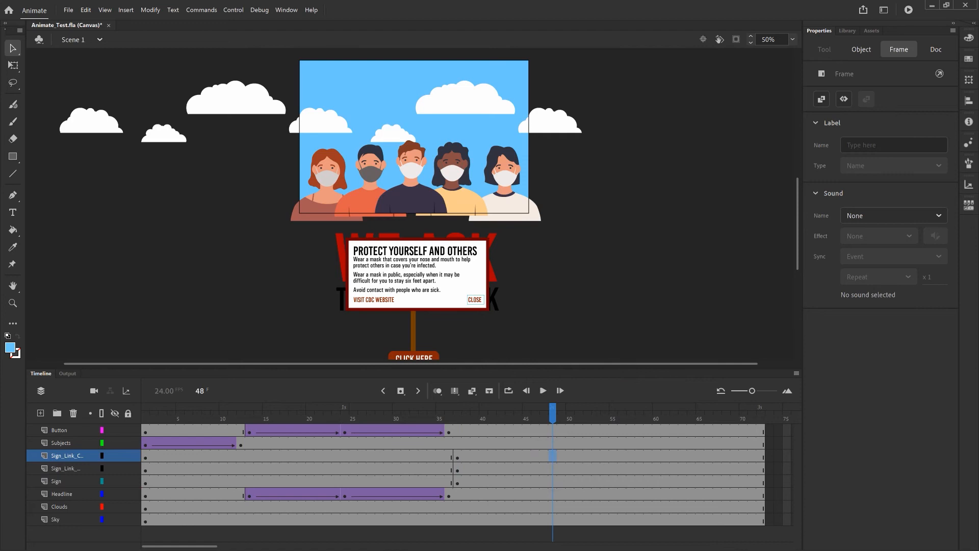
pyautogui.keyDown('shift'); pyautogui.click(553, 481); pyautogui.keyUp('shift')
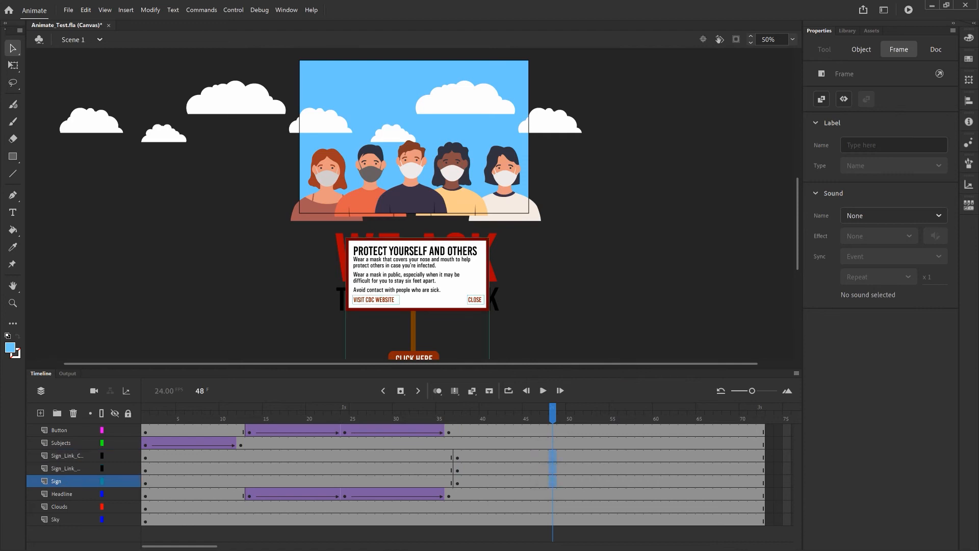
pyautogui.rightClick(552, 480)
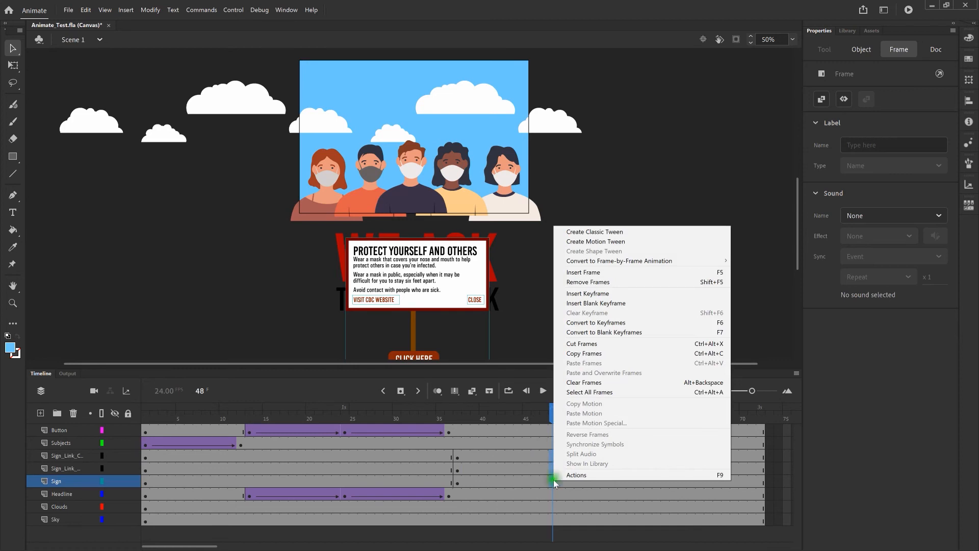
pyautogui.click(614, 295)
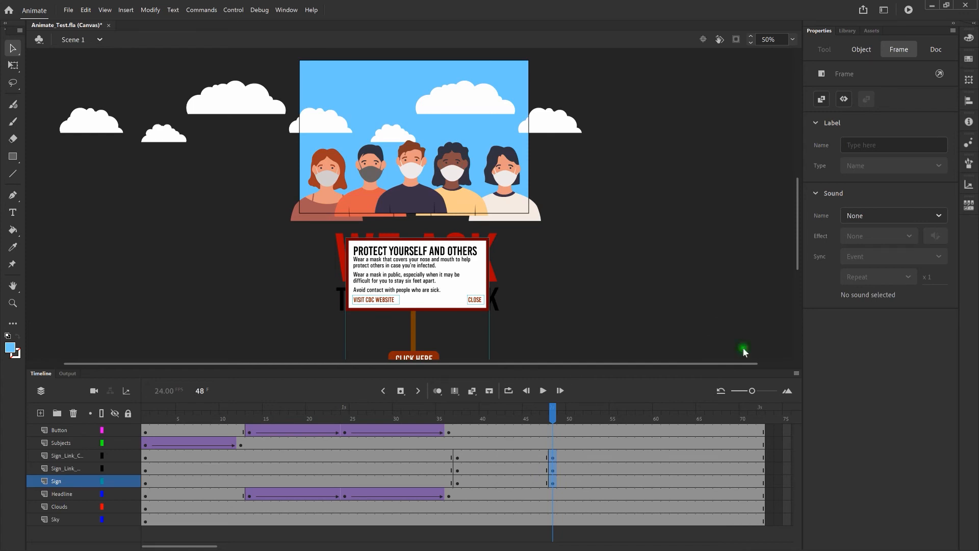
# Insert keyframes at frame 60 on the Sign layer and both Sign_Link layers.
pyautogui.moveTo(657, 455); pyautogui.dragTo(656, 481)
pyautogui.click(656, 454)
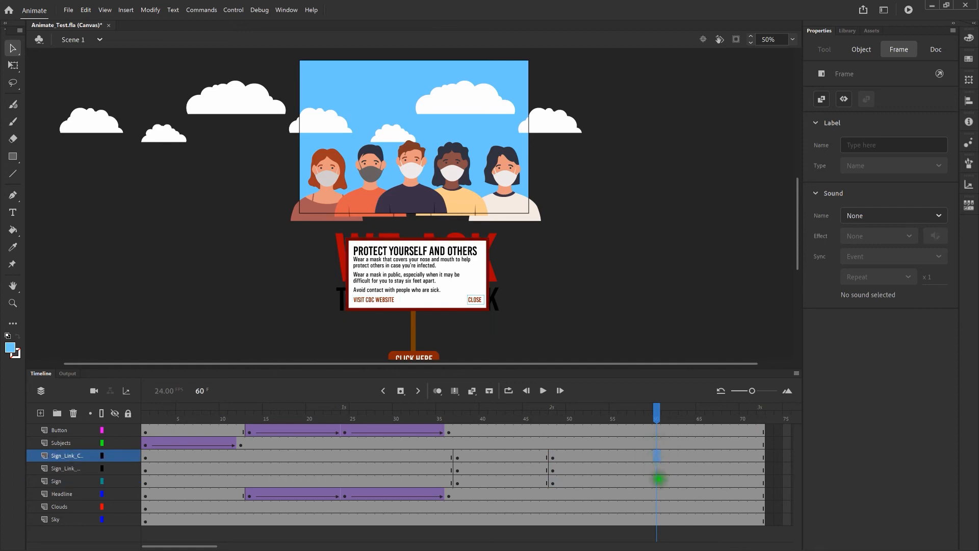
pyautogui.keyDown('shift'); pyautogui.click(656, 481); pyautogui.keyUp('shift')
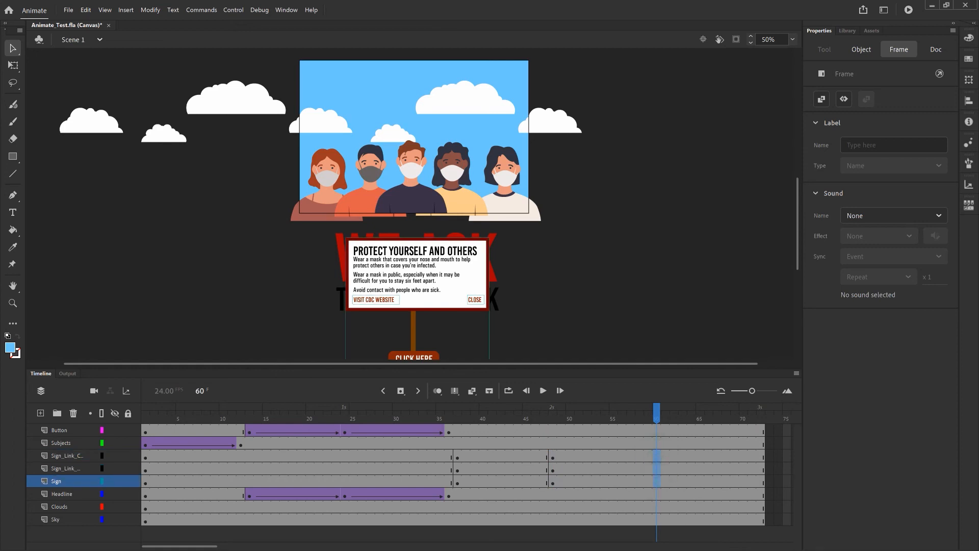
pyautogui.rightClick(657, 481)
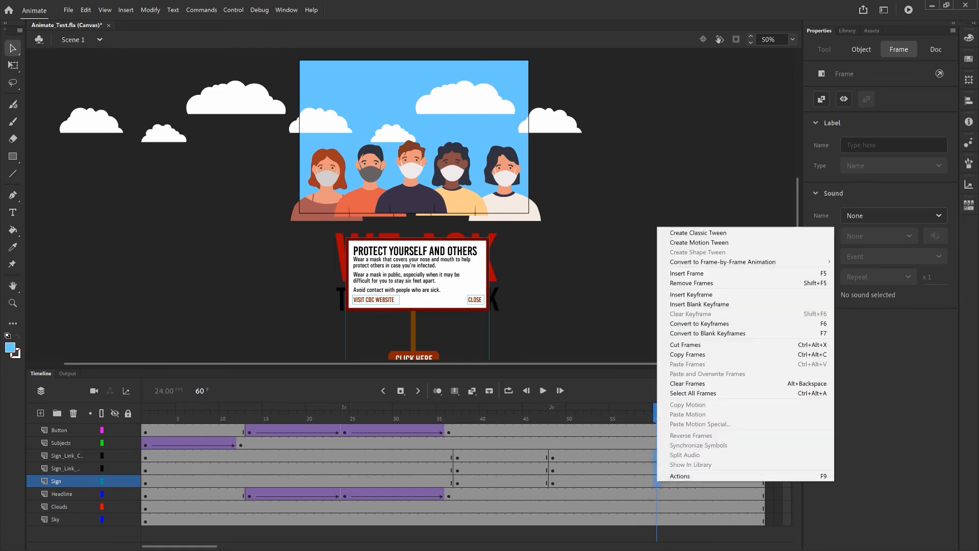
pyautogui.click(770, 293)
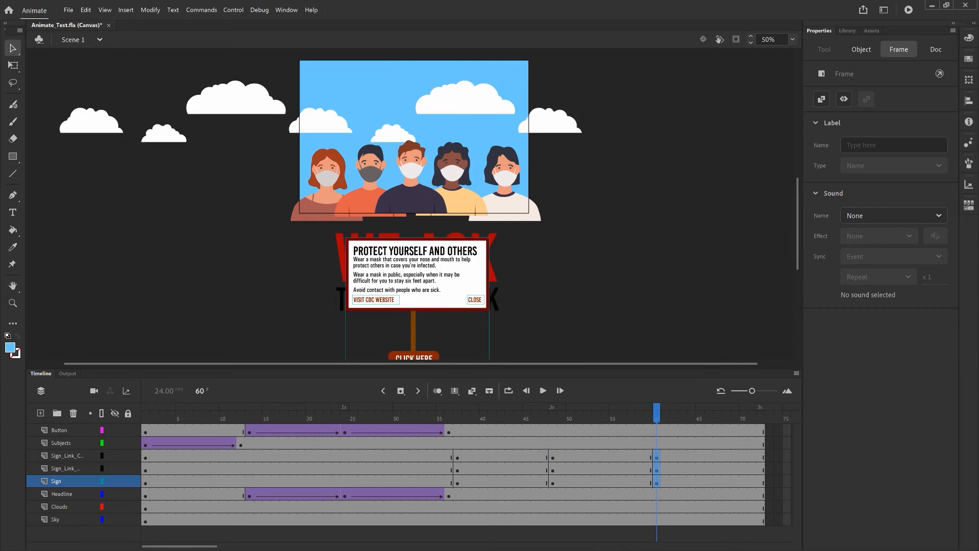
# Move the sign and its two links straight up onto the stage at frame 48, with the sign board above the people.
pyautogui.moveTo(553, 455); pyautogui.dragTo(553, 481)
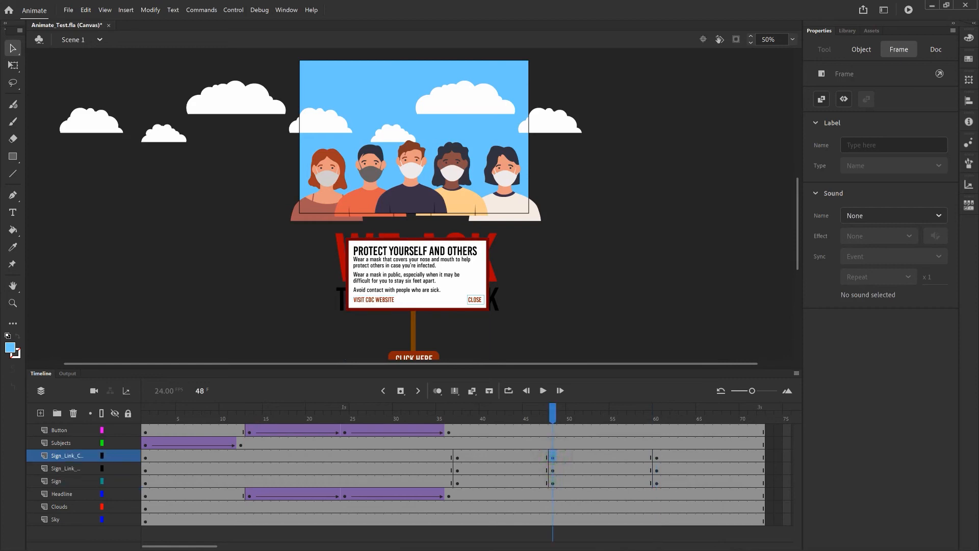
pyautogui.keyDown('shift'); pyautogui.click(553, 481); pyautogui.keyUp('shift')
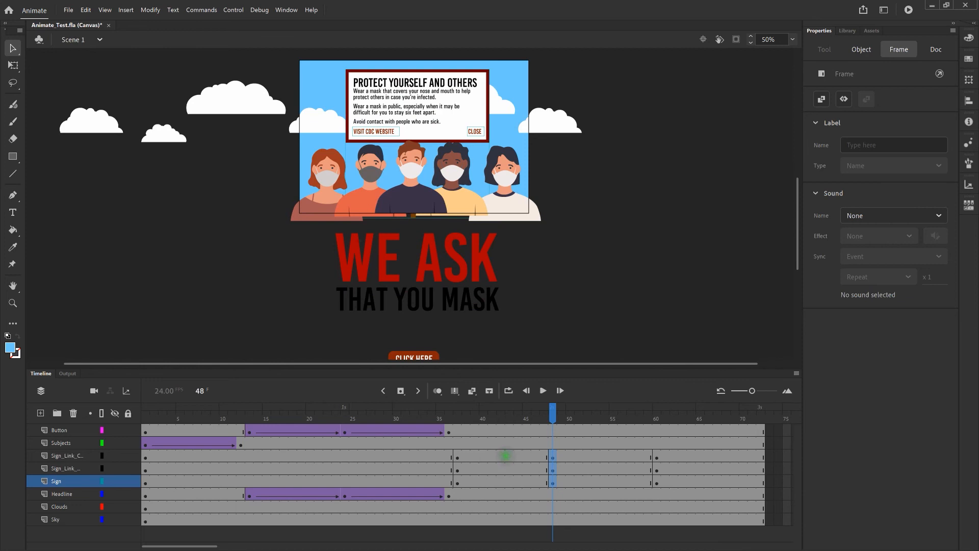
# Create classic tweens between frames 37 and 48 on the Sign layer and both Sign_Link layers.
pyautogui.click(507, 455)
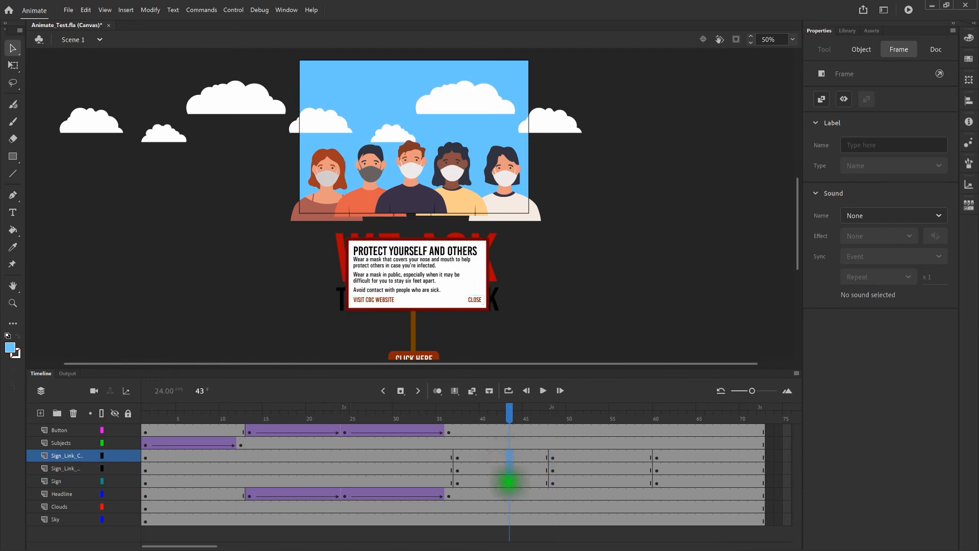
pyautogui.click(509, 481)
pyautogui.rightClick(508, 481)
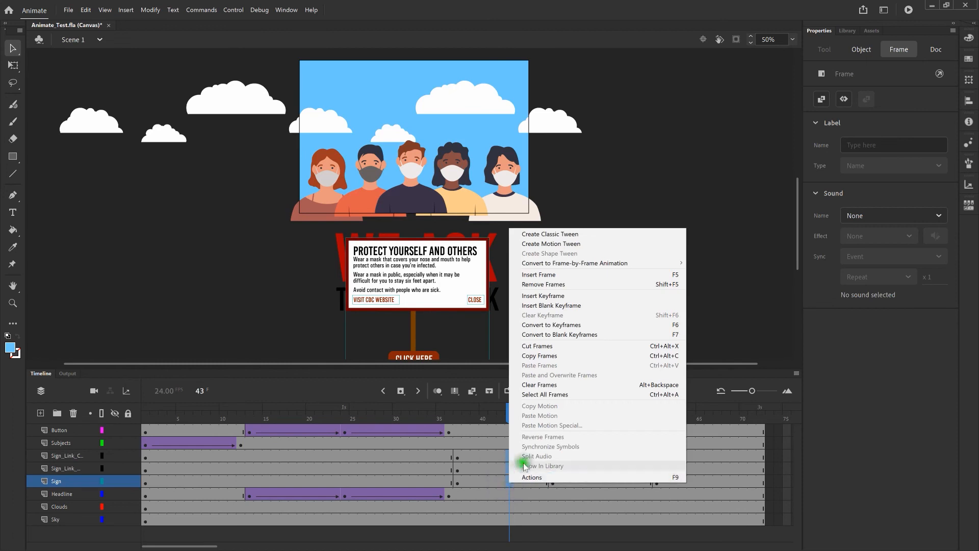
pyautogui.click(638, 237)
pyautogui.click(541, 309)
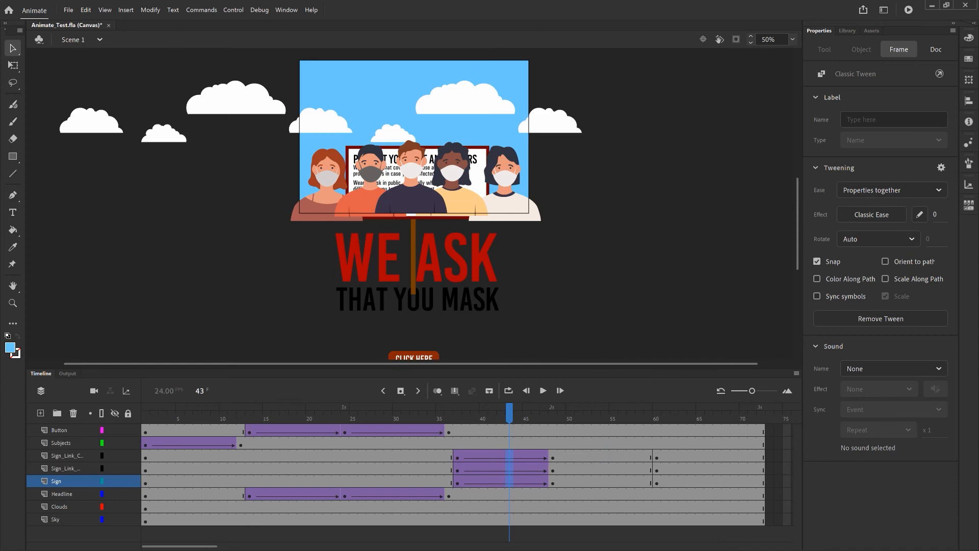
# Create classic tweens between frames 48 and 60 on the Sign and both Sign_Link layers, and play the animation from frame 1.
pyautogui.click(603, 455)
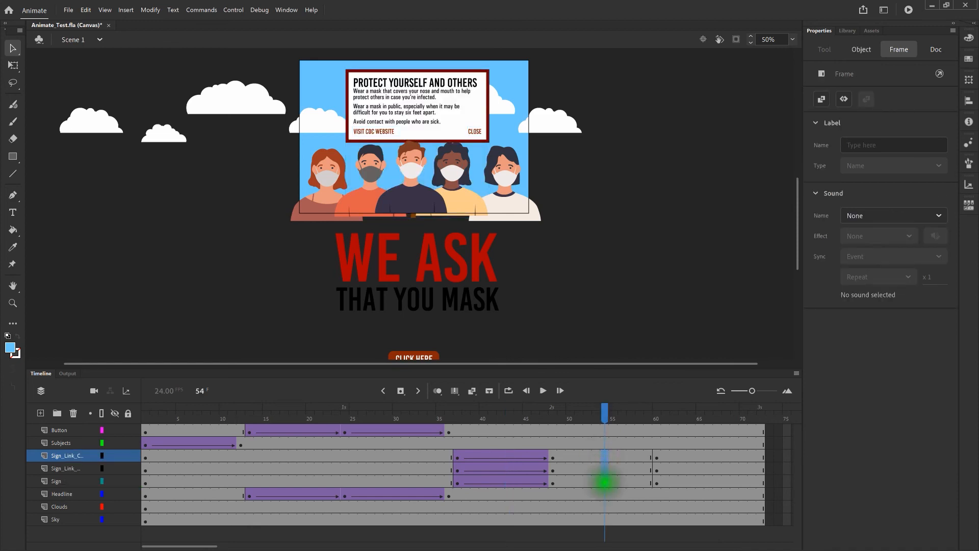
pyautogui.click(605, 481)
pyautogui.rightClick(604, 481)
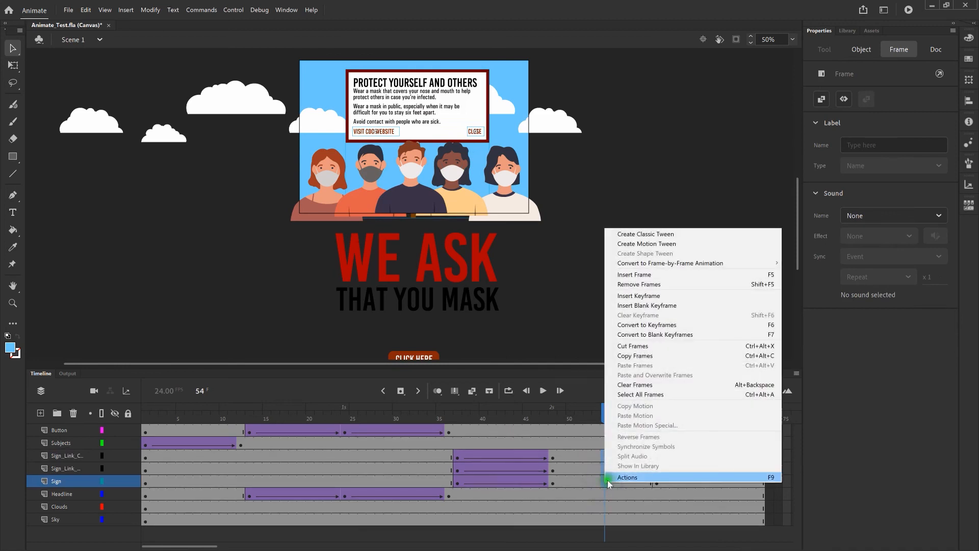
pyautogui.click(712, 233)
pyautogui.click(535, 308)
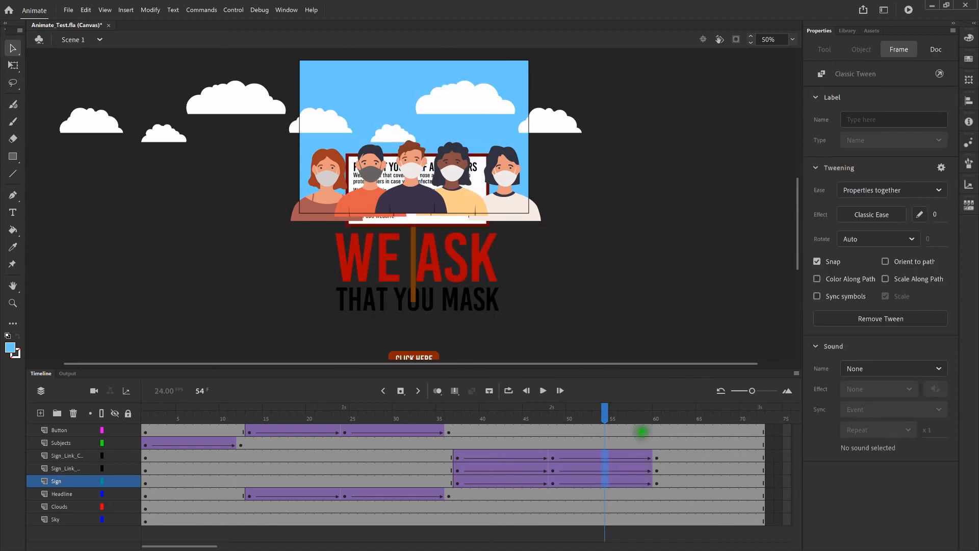
pyautogui.moveTo(605, 411); pyautogui.dragTo(136, 376)
pyautogui.press('Return')
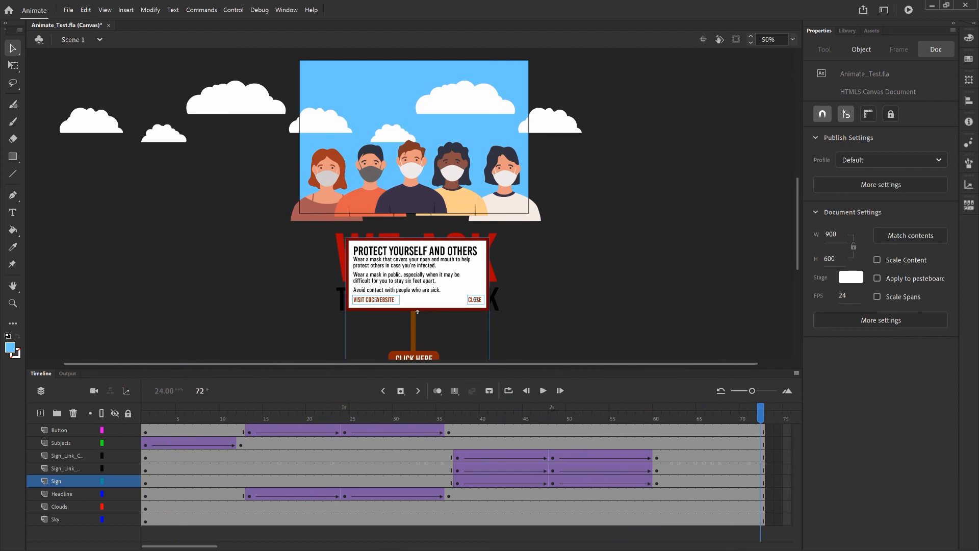
# Apply the custom Project Ease In effect to the frame 37–48 tweens on the Sign layer and both Sign_Link layers.
pyautogui.click(509, 455)
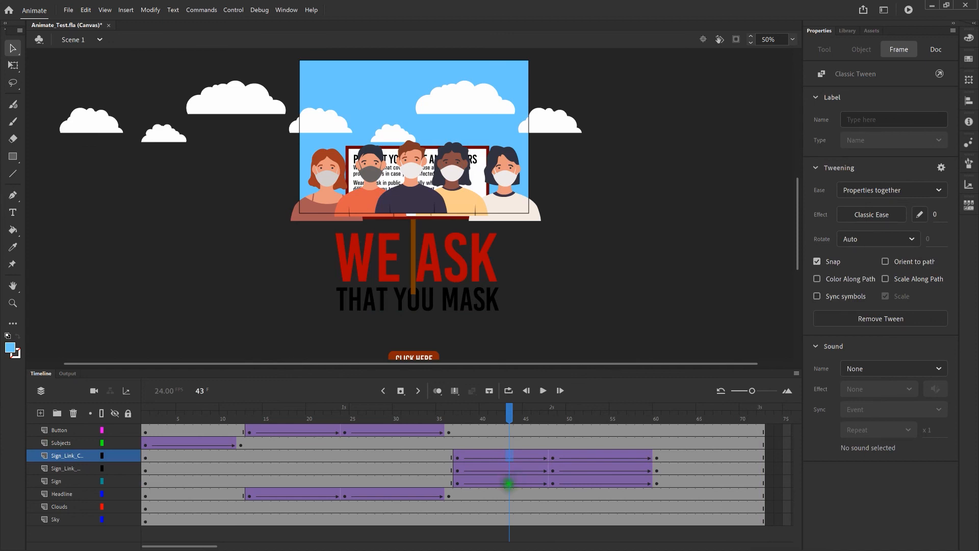
pyautogui.click(509, 481)
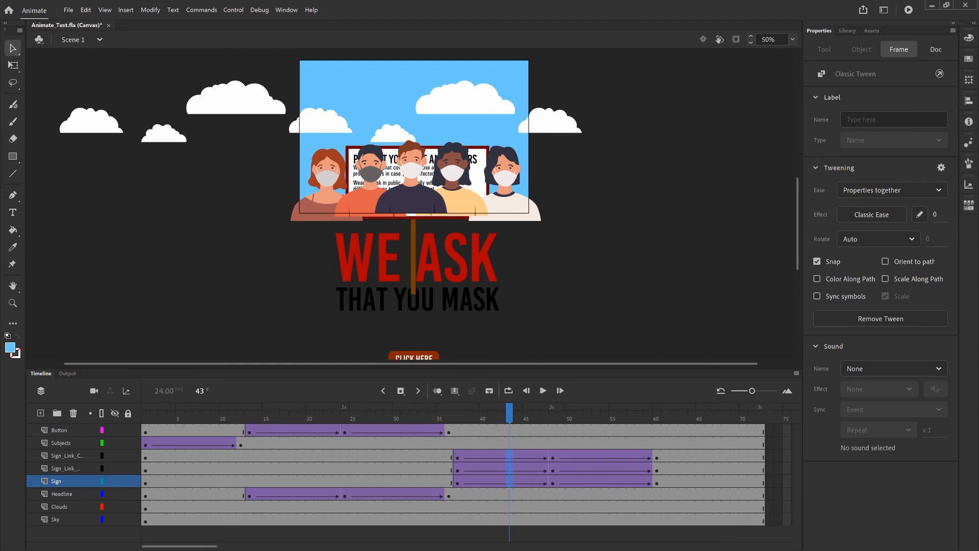
pyautogui.click(895, 220)
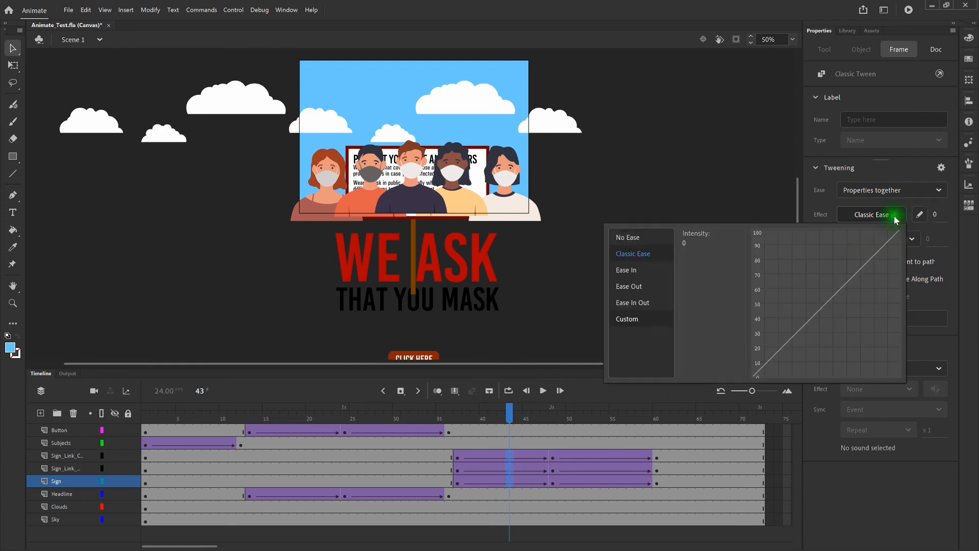
pyautogui.click(632, 320)
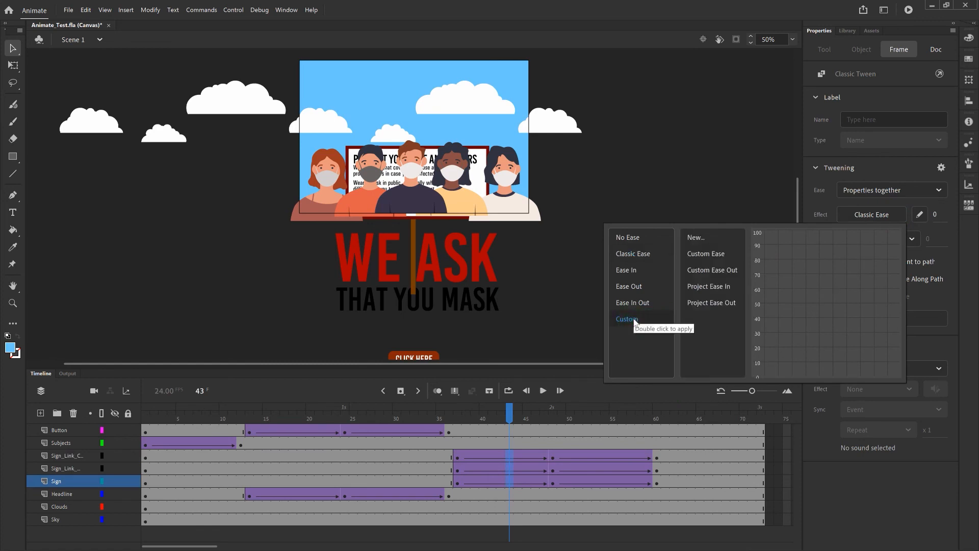
pyautogui.doubleClick(733, 286)
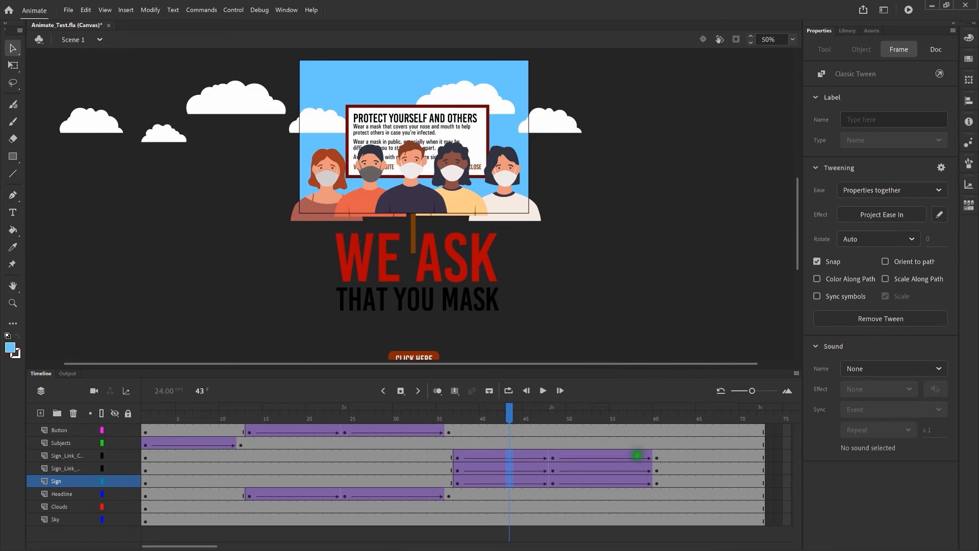
# Apply the custom Project Ease Out effect to the frame 48–60 tweens on the Sign layer and both Sign_Link layers.
pyautogui.click(607, 456)
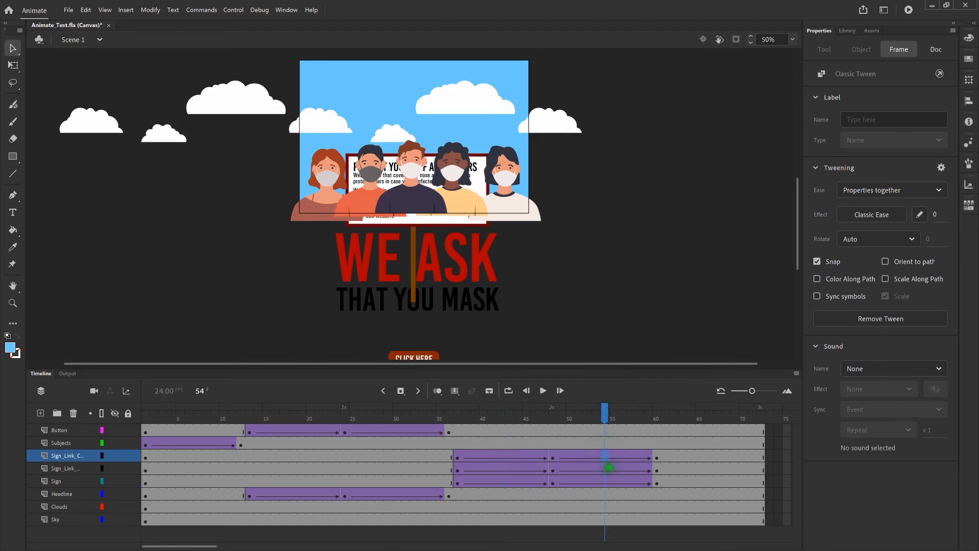
pyautogui.click(606, 482)
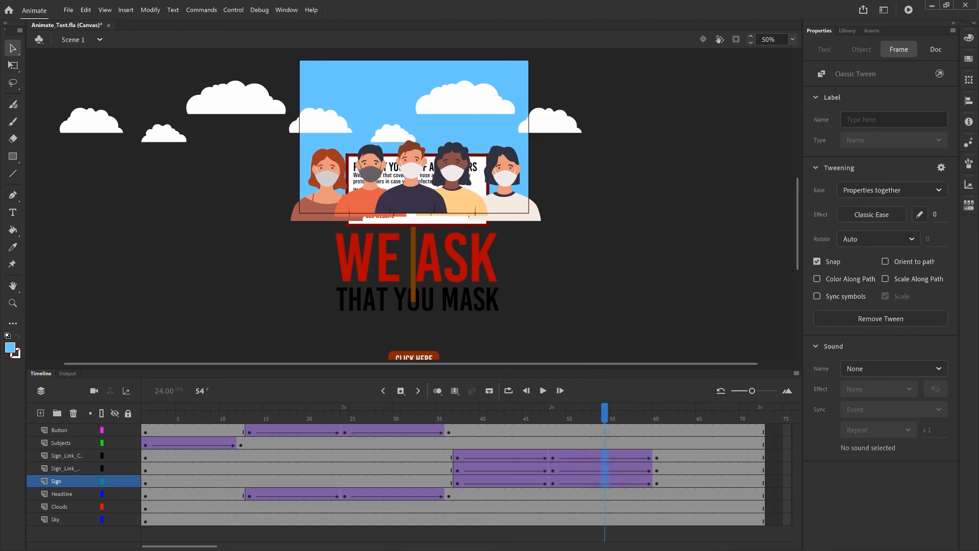
pyautogui.click(888, 215)
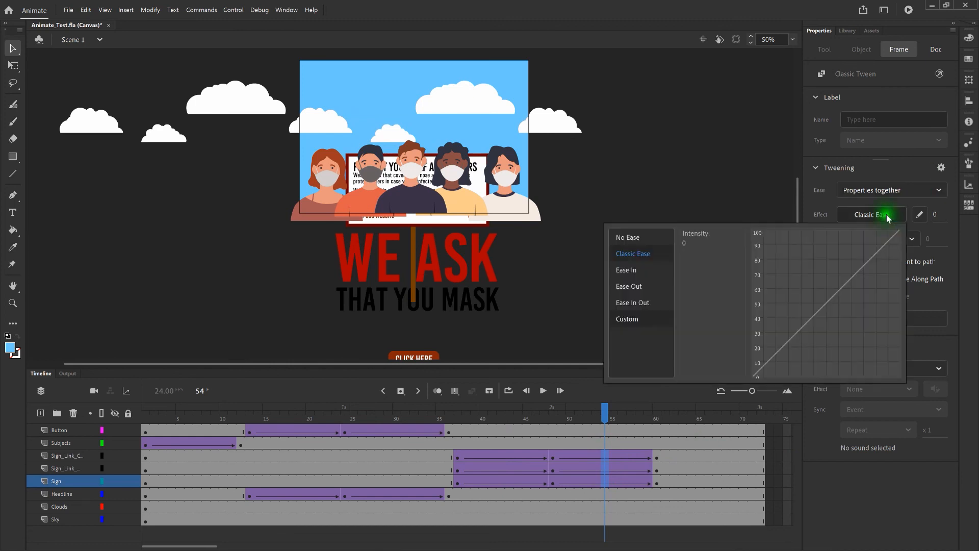
pyautogui.click(636, 319)
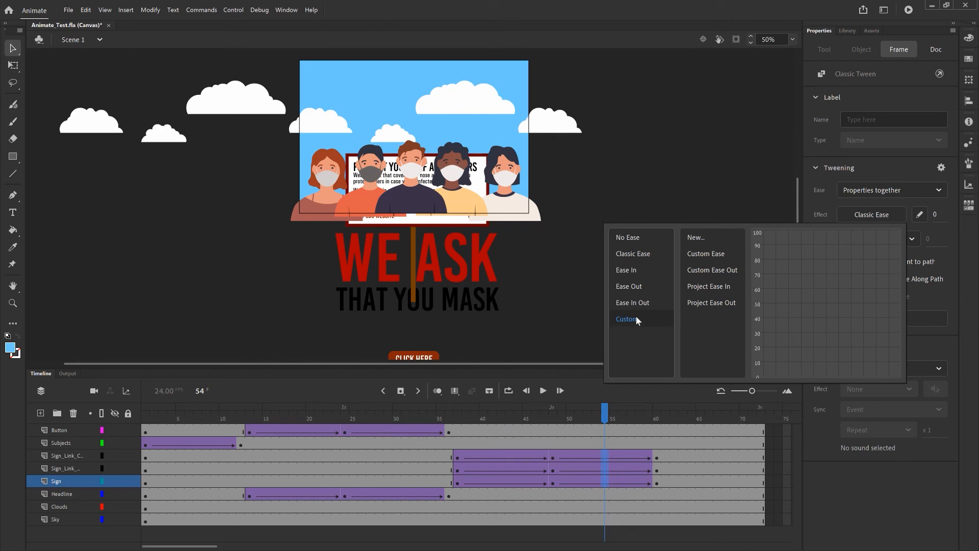
pyautogui.click(719, 302)
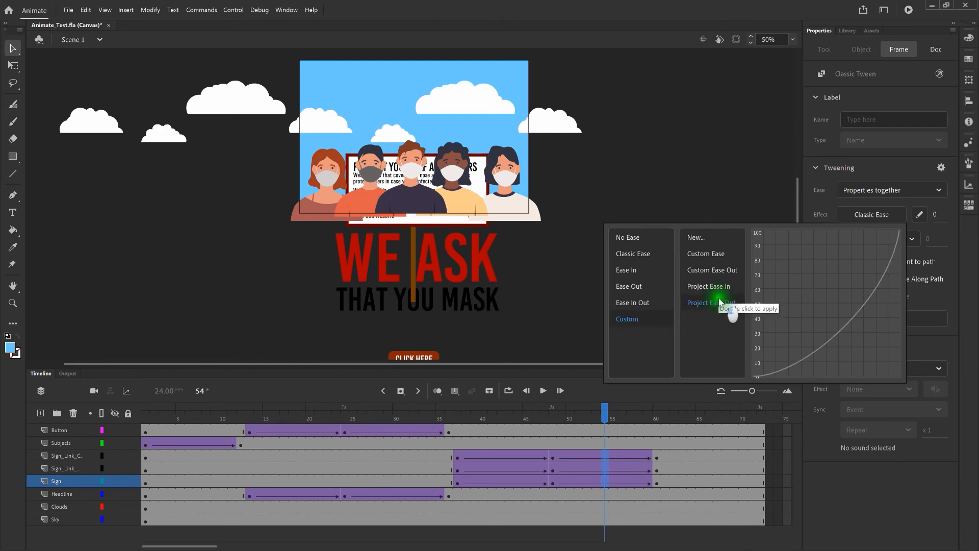
pyautogui.doubleClick(719, 302)
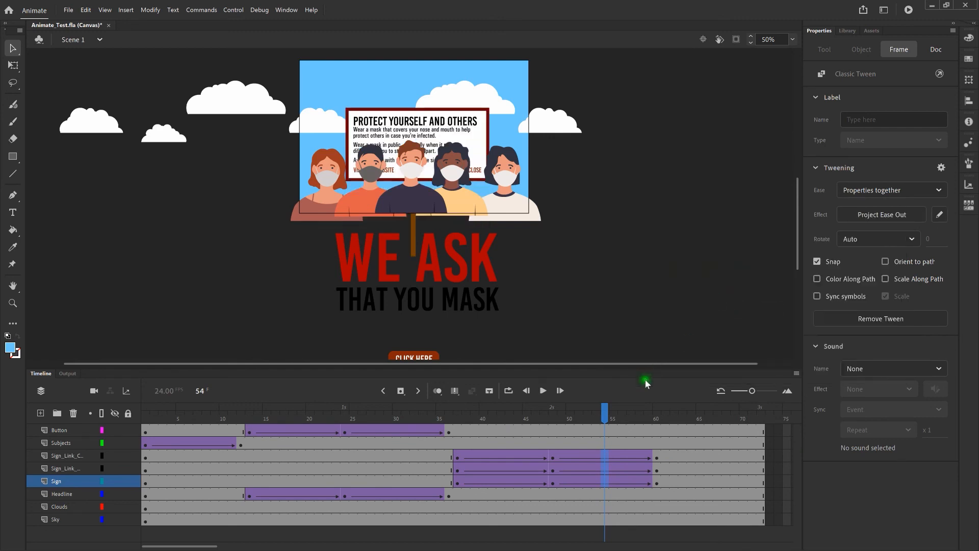
# Play the whole animation from frame 1 to check the sign's easing, and replay it at 100% zoom.
pyautogui.moveTo(607, 408); pyautogui.dragTo(132, 411)
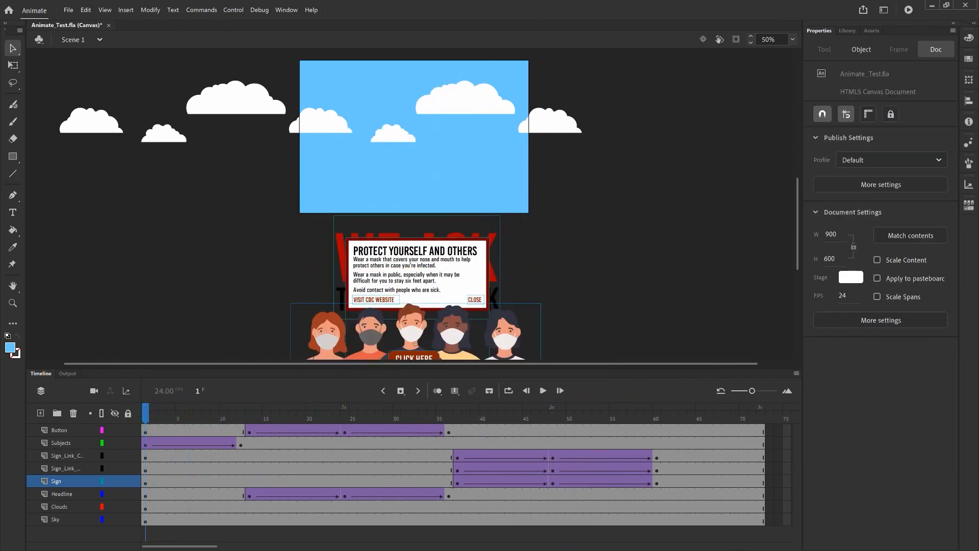
pyautogui.press('Return')
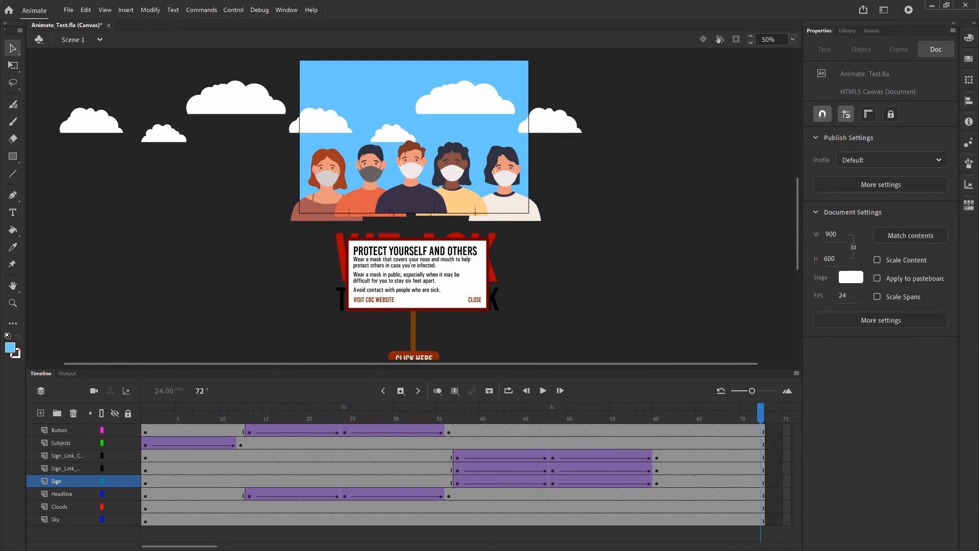
pyautogui.hotkey('ctrl', '+')
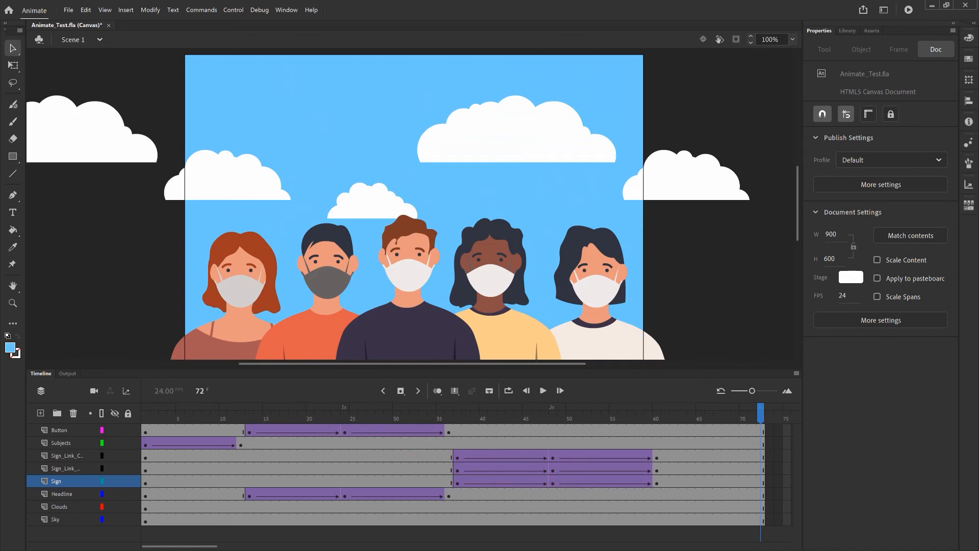
pyautogui.hotkey('ctrl', '0')
pyautogui.click(145, 416)
pyautogui.press('Return')
# Save the file and test the movie in the browser, returning to Animate's timeline when finished.
pyautogui.hotkey('ctrl', 's')
pyautogui.click(233, 10)
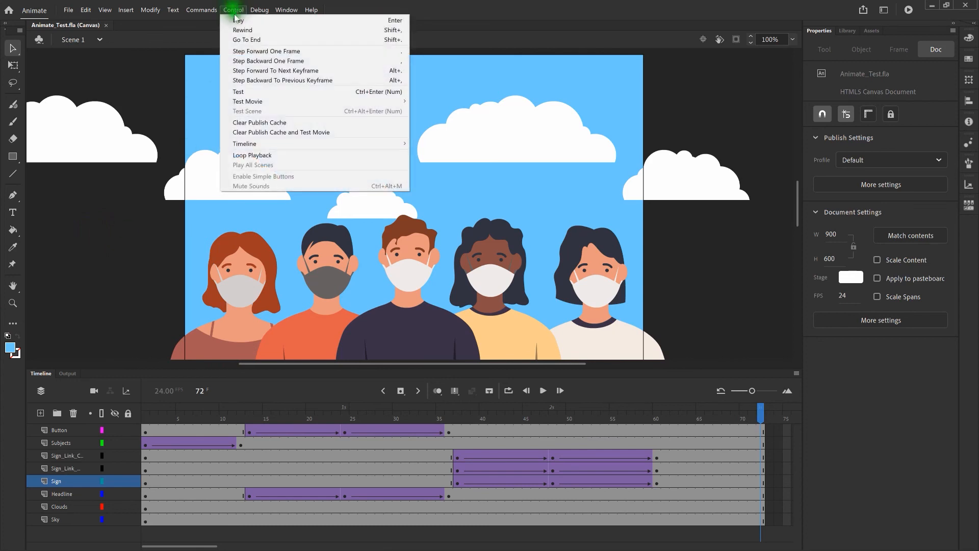
pyautogui.click(256, 93)
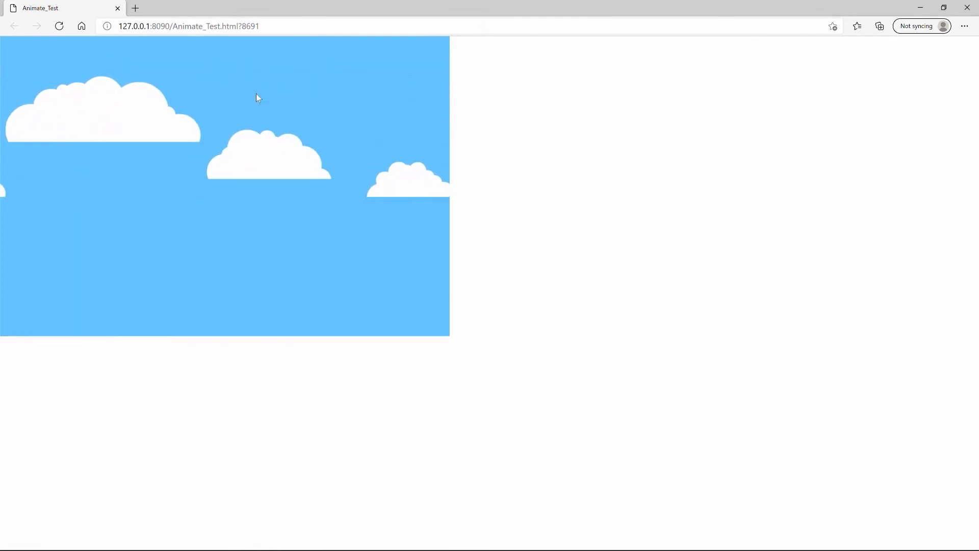
pyautogui.click(923, 6)
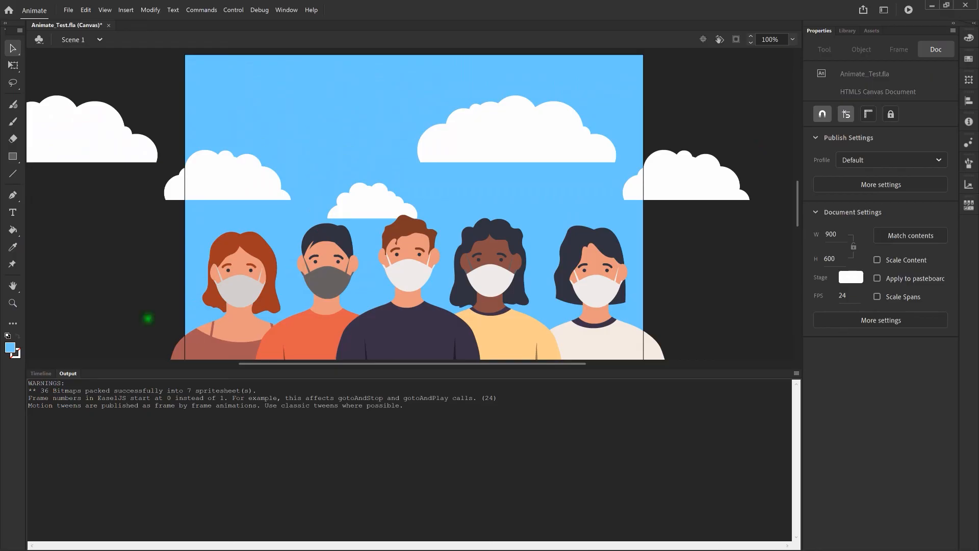
pyautogui.click(40, 374)
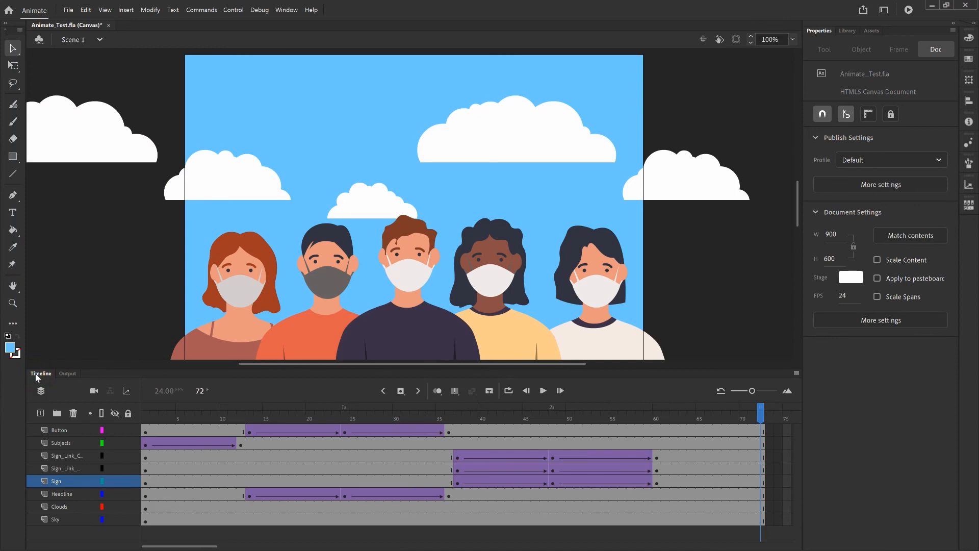